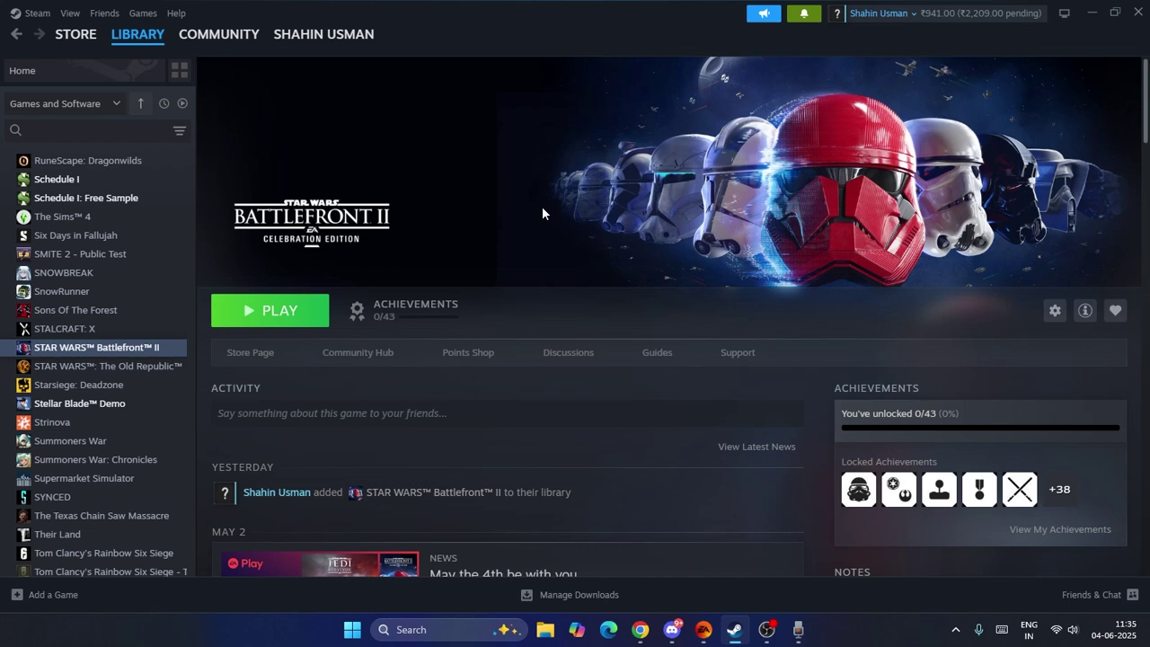
Step: Minimize the Steam Battlefront II library window to show the Windows desktop
{"action": "left_click", "coordinate": [1092, 13]}
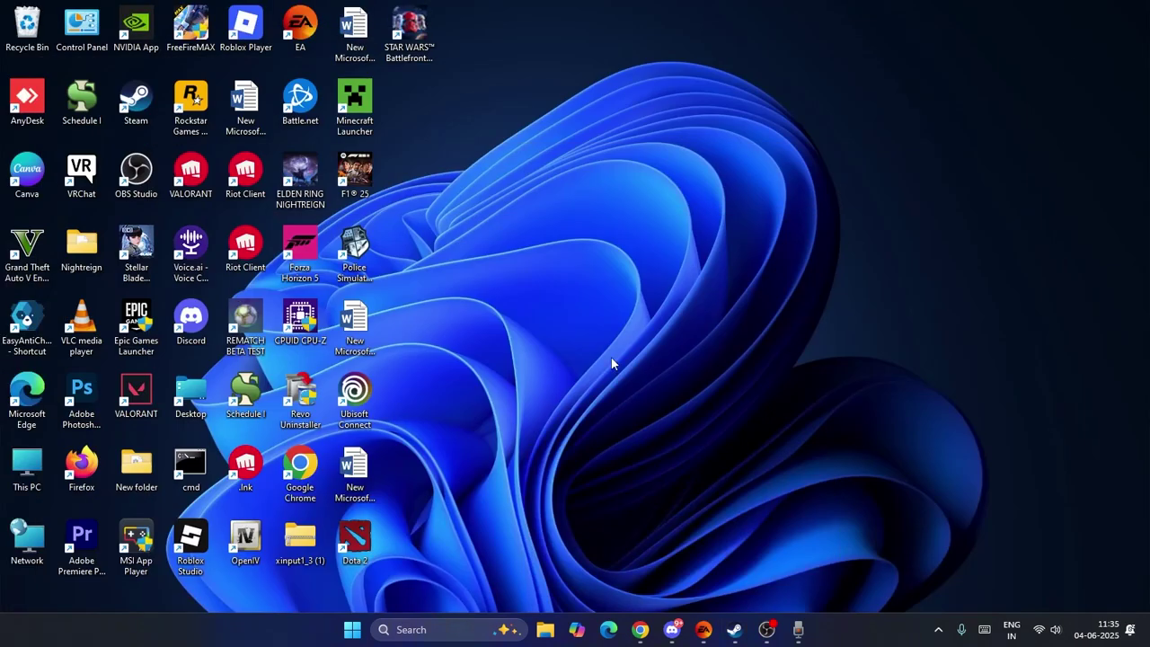
Step: Search 'settings' and open the System > Display page in Windows Settings
{"action": "left_click", "coordinate": [437, 629]}
{"action": "type", "text": "settings"}
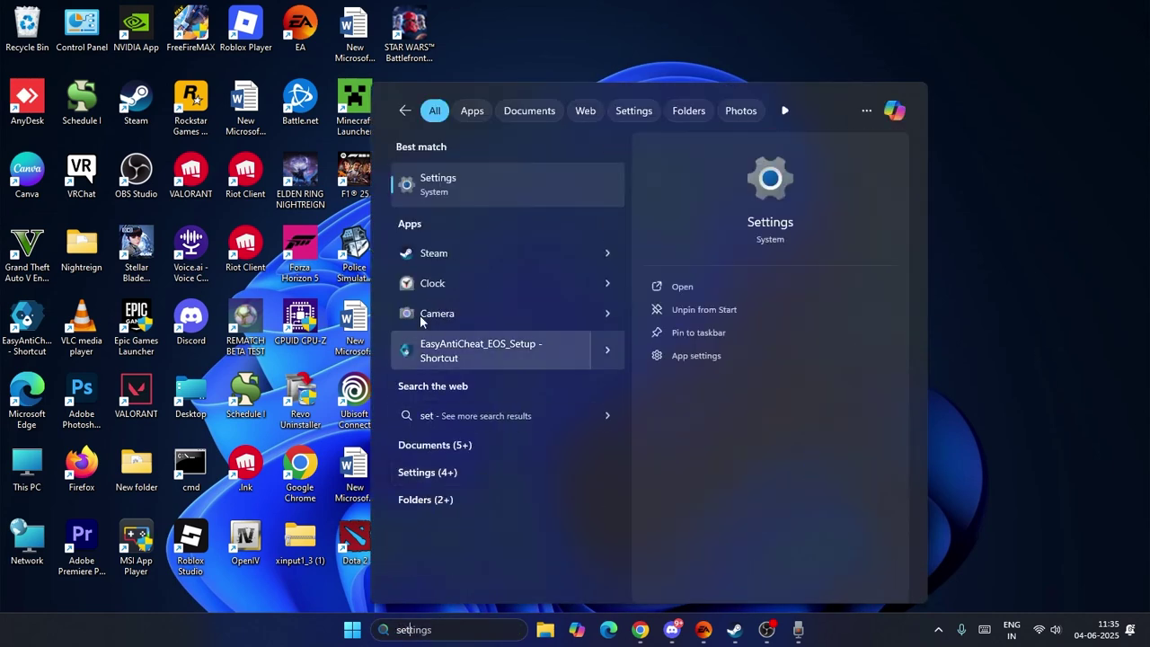
{"action": "left_click", "coordinate": [435, 184]}
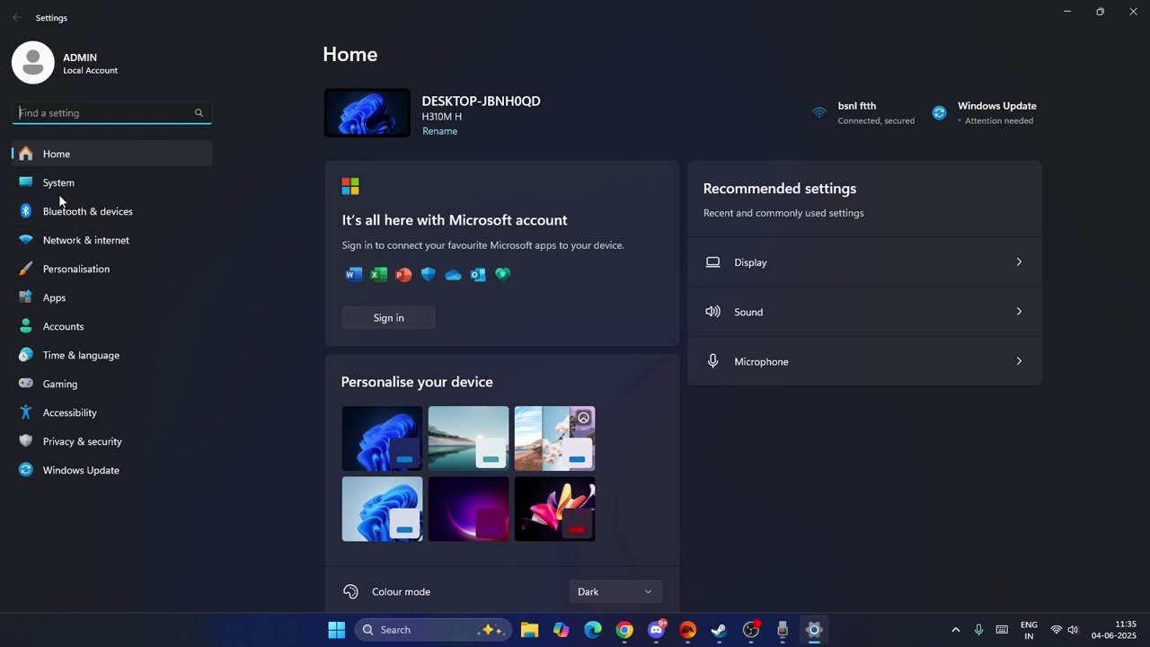
{"action": "left_click", "coordinate": [59, 184]}
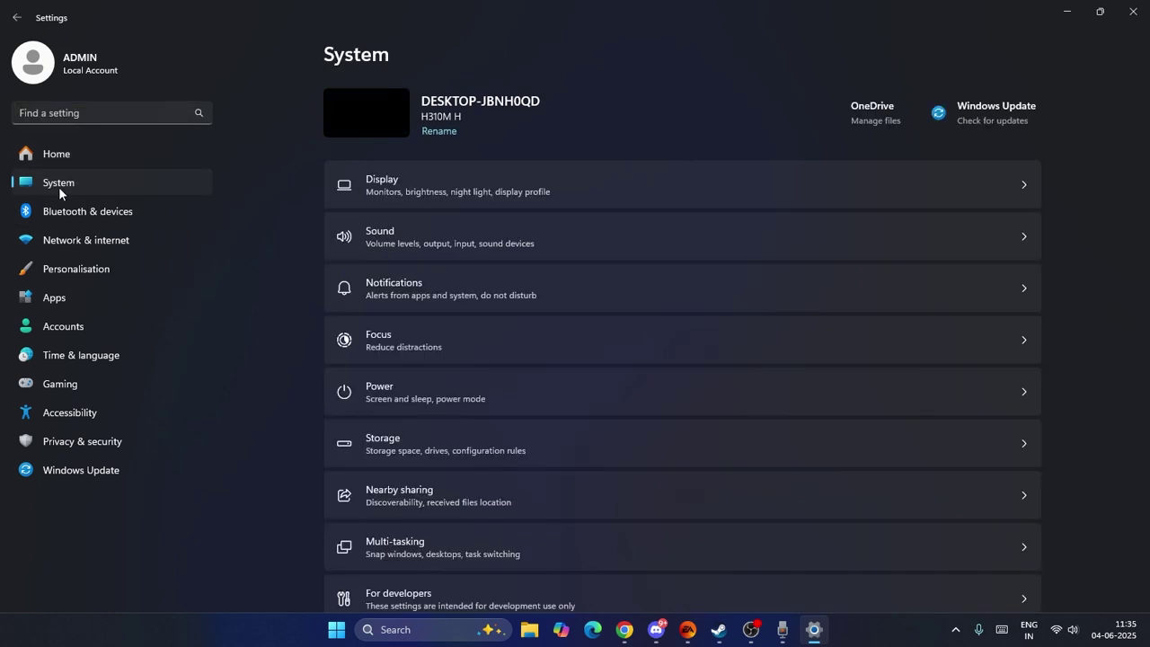
{"action": "left_click", "coordinate": [397, 179]}
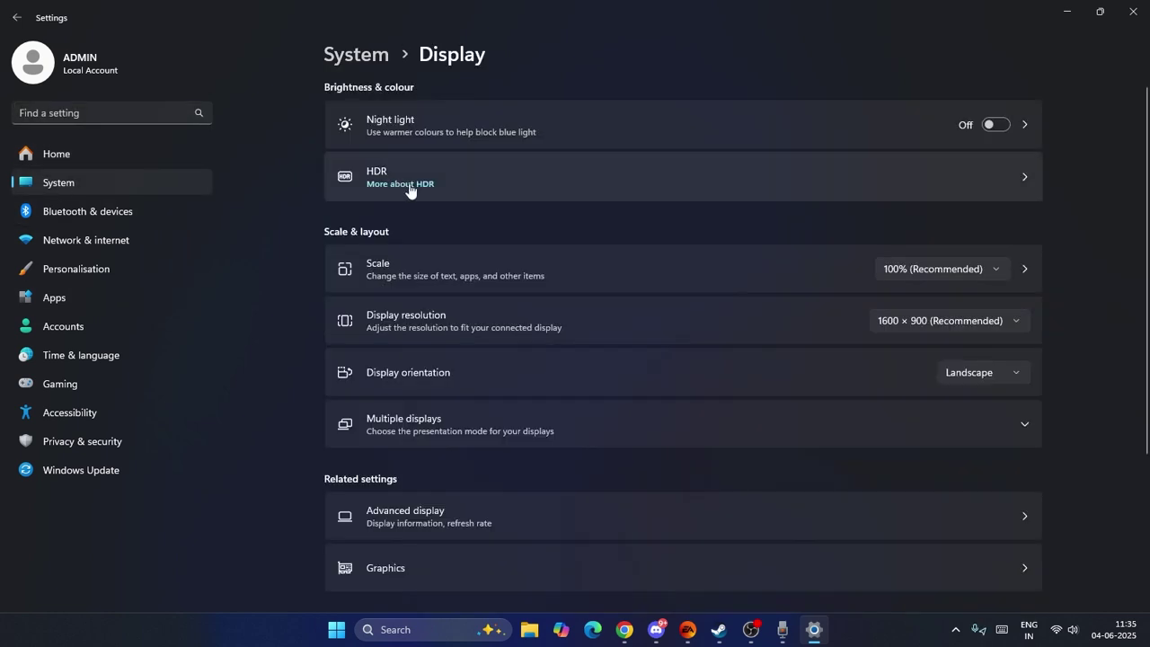
Step: Review the default graphics settings under Graphics, then close Settings and return to Steam
{"action": "scroll", "coordinate": [431, 285], "scroll_direction": "down", "scroll_amount": 3}
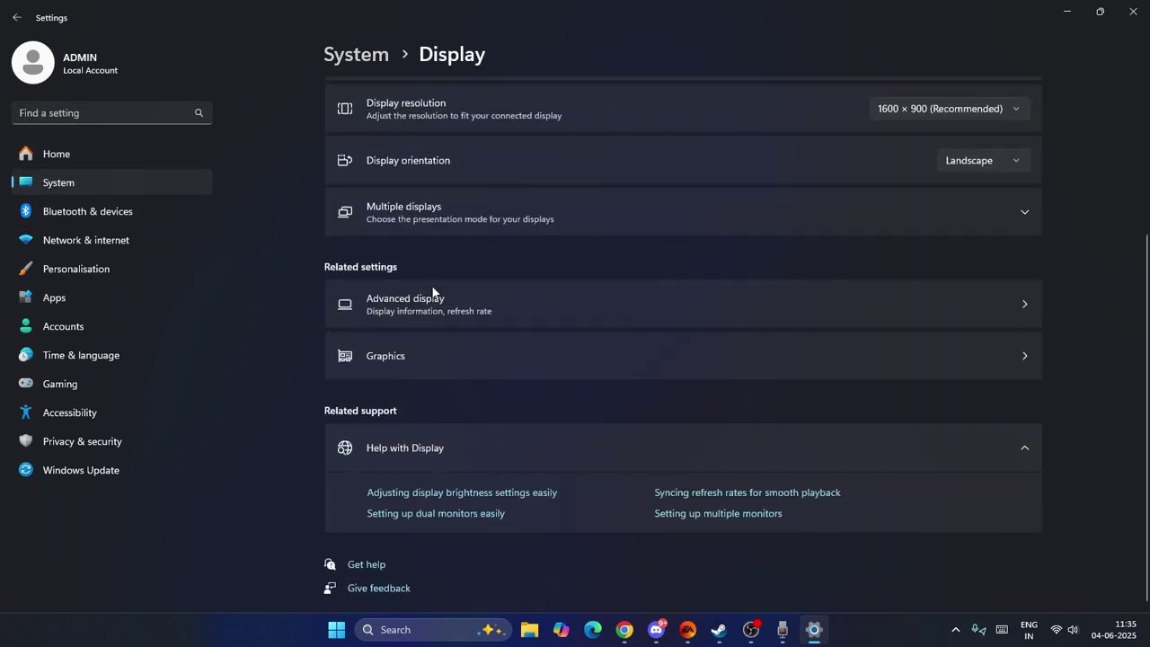
{"action": "left_click", "coordinate": [421, 355]}
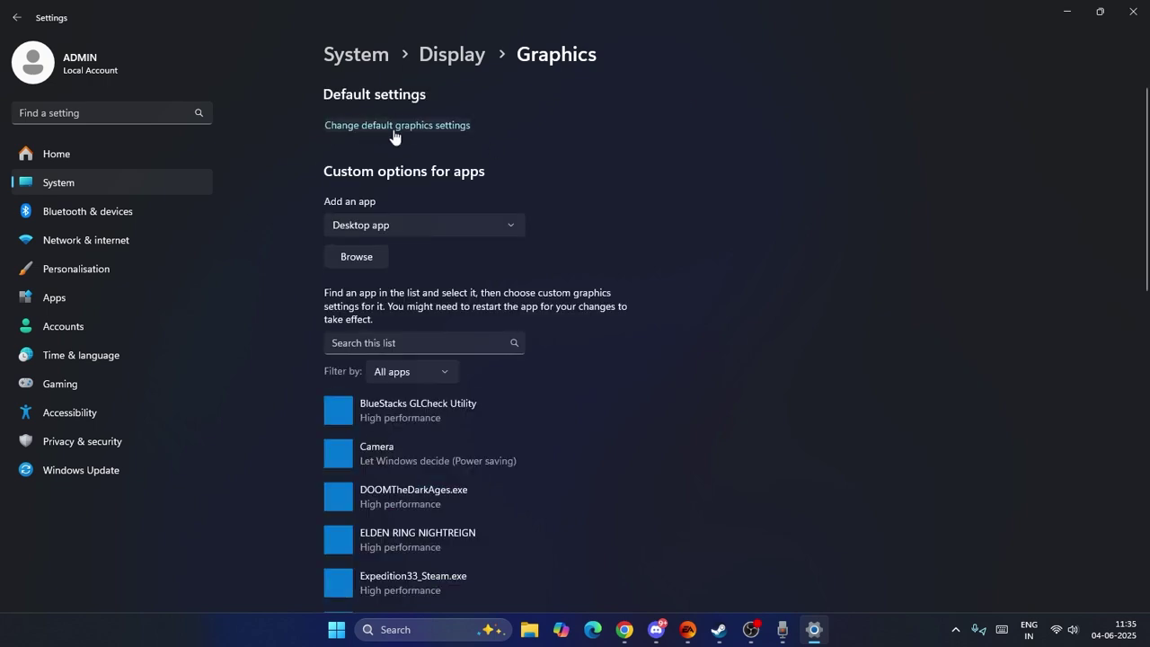
{"action": "left_click", "coordinate": [400, 126]}
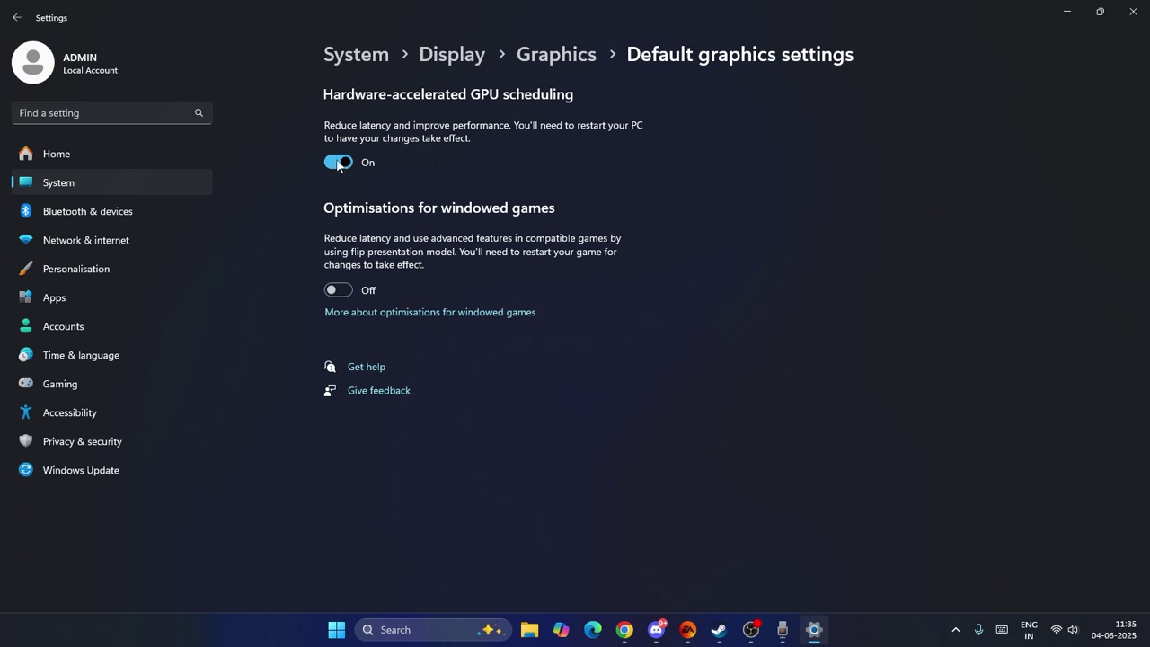
{"action": "left_click", "coordinate": [1134, 11]}
{"action": "left_click", "coordinate": [735, 629]}
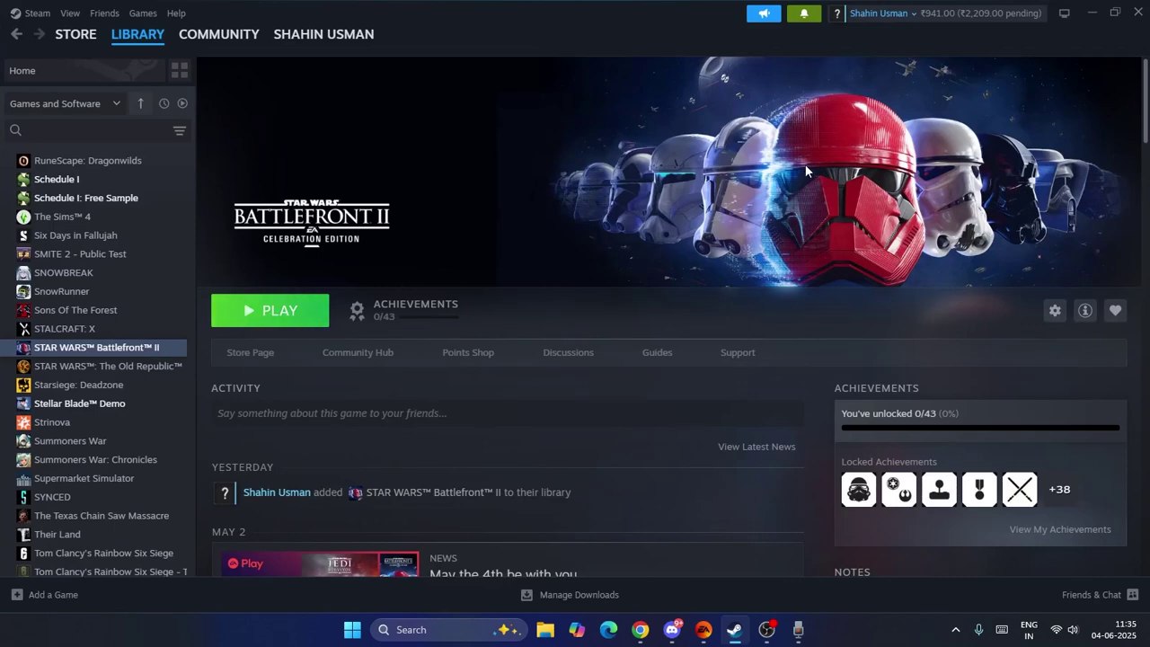
Step: Open the EA app maximized at Menu > Settings > Application
{"action": "left_click", "coordinate": [1092, 13]}
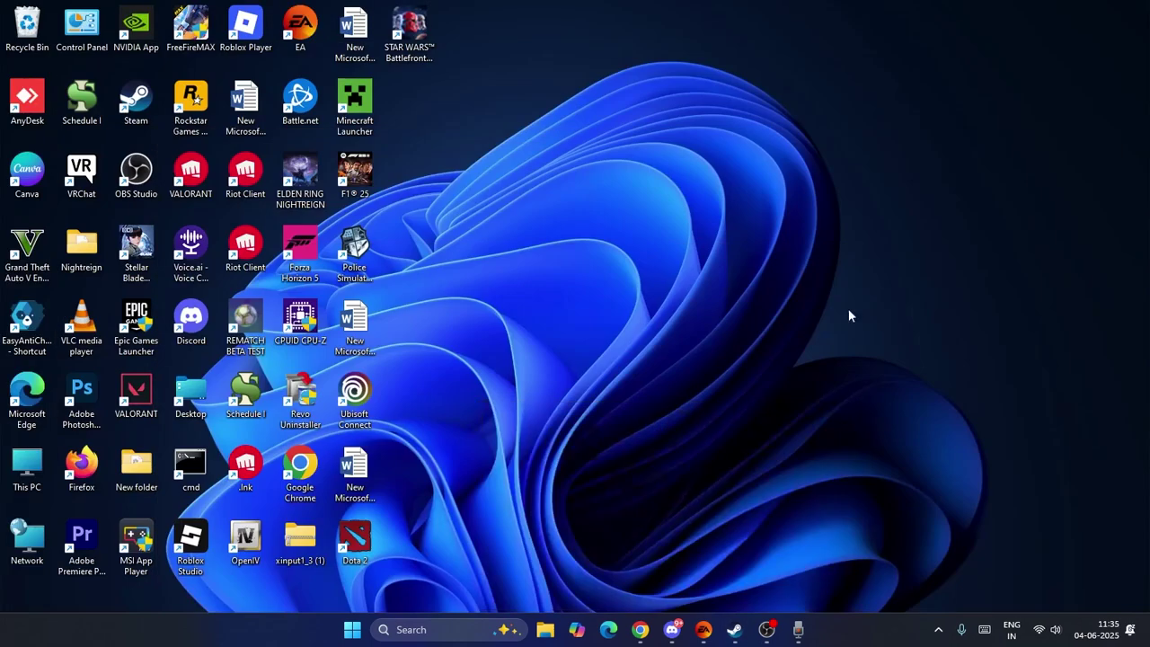
{"action": "left_click", "coordinate": [706, 631]}
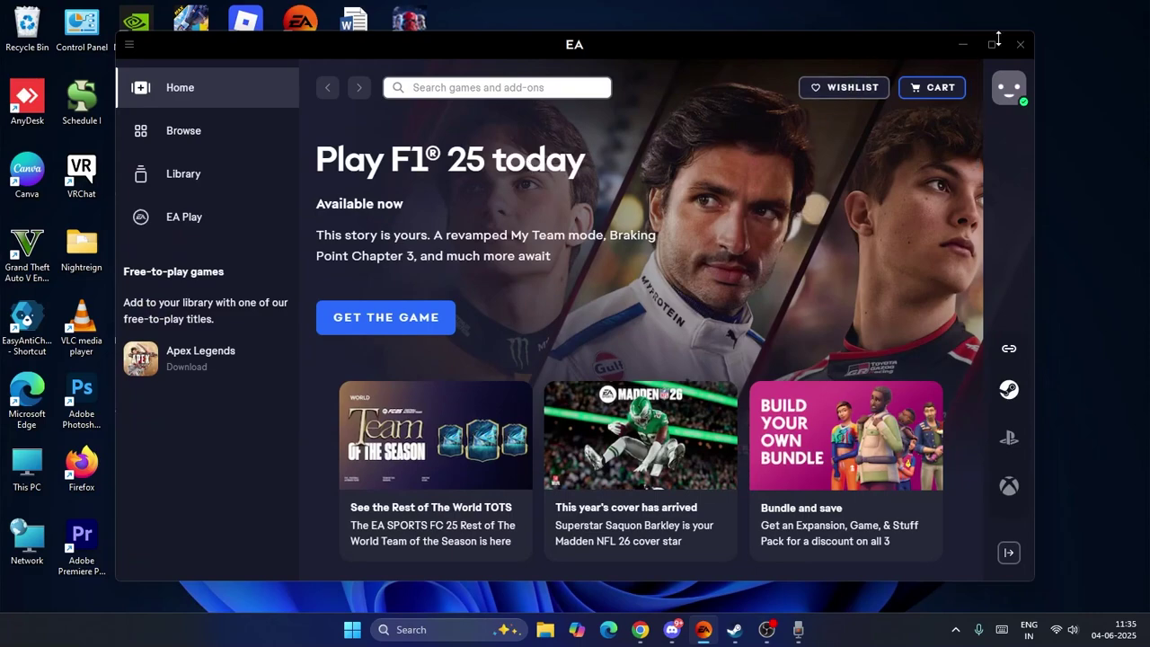
{"action": "left_click", "coordinate": [992, 45]}
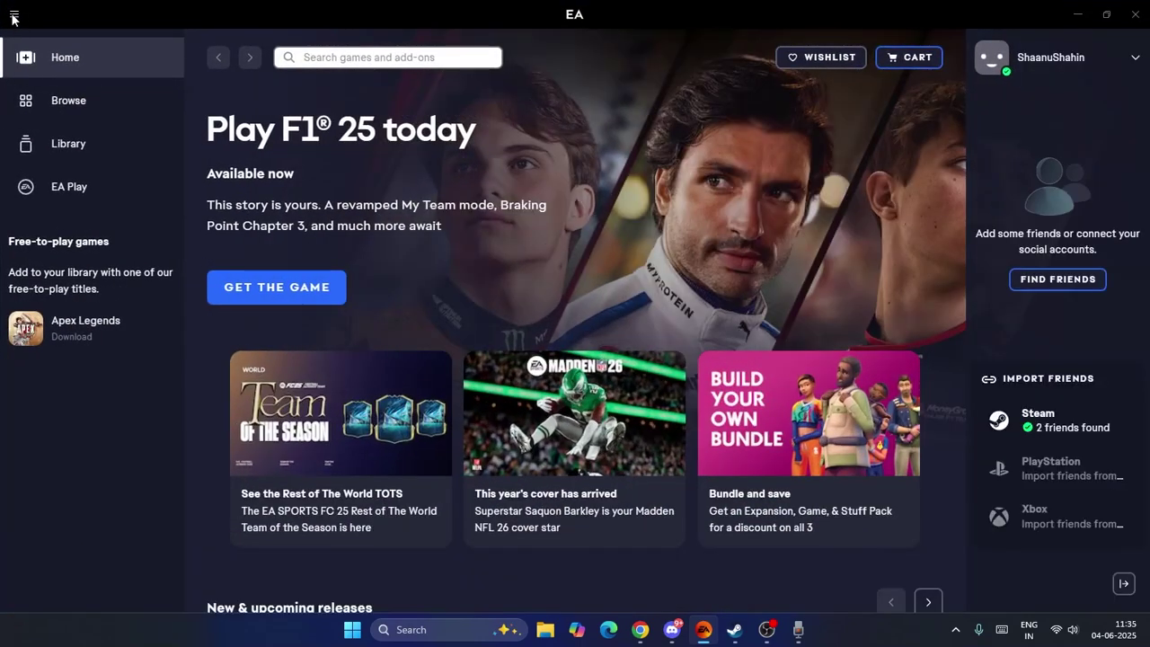
{"action": "left_click", "coordinate": [14, 18]}
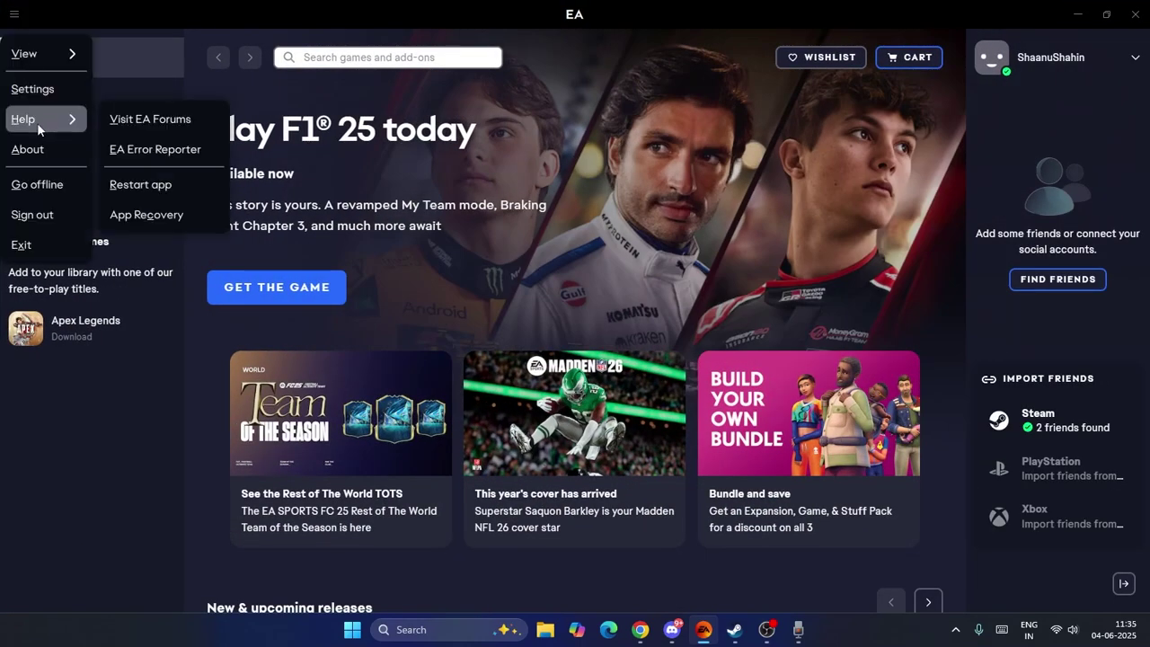
{"action": "left_click", "coordinate": [54, 87]}
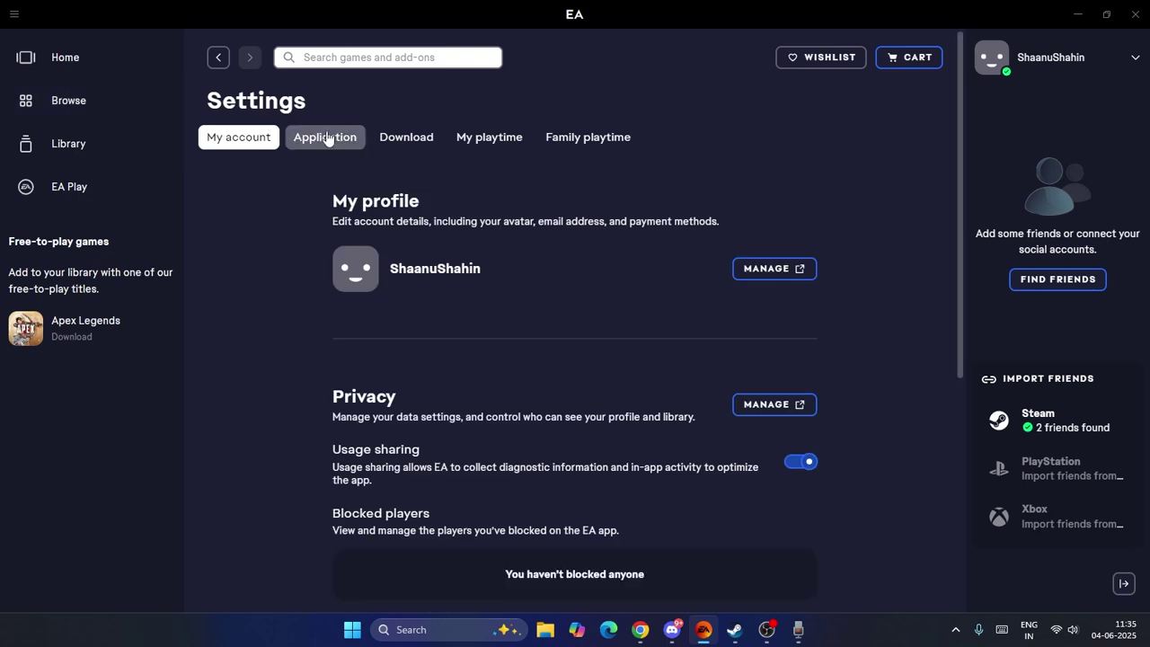
{"action": "left_click", "coordinate": [329, 137]}
Step: Turn off Enable in-game overlay, confirm Turn off, and minimize the EA app
{"action": "scroll", "coordinate": [506, 292], "scroll_direction": "down", "scroll_amount": 5}
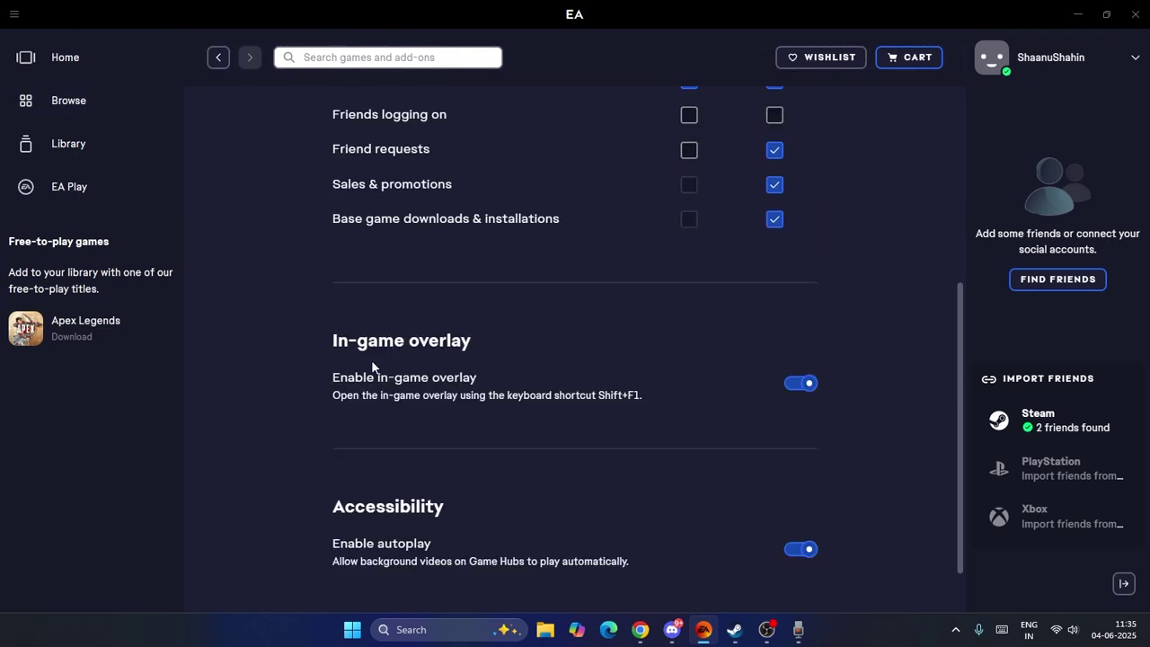
{"action": "left_click", "coordinate": [804, 384]}
{"action": "left_click", "coordinate": [647, 374]}
{"action": "left_click", "coordinate": [782, 383]}
{"action": "left_click", "coordinate": [736, 375]}
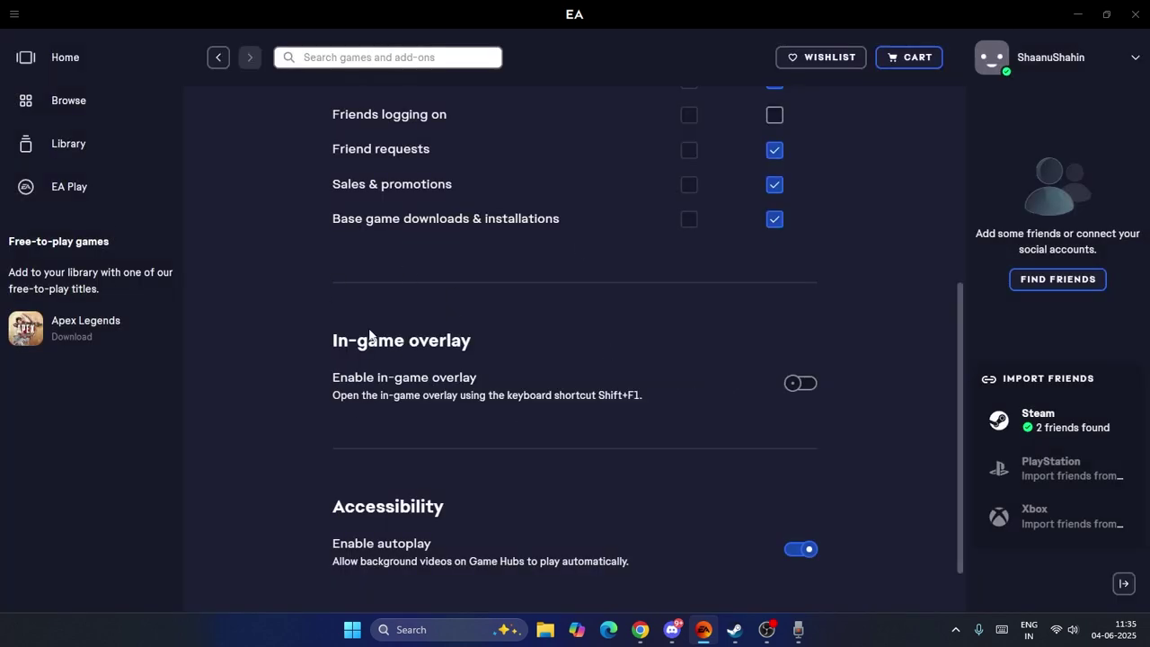
{"action": "left_click", "coordinate": [1079, 15]}
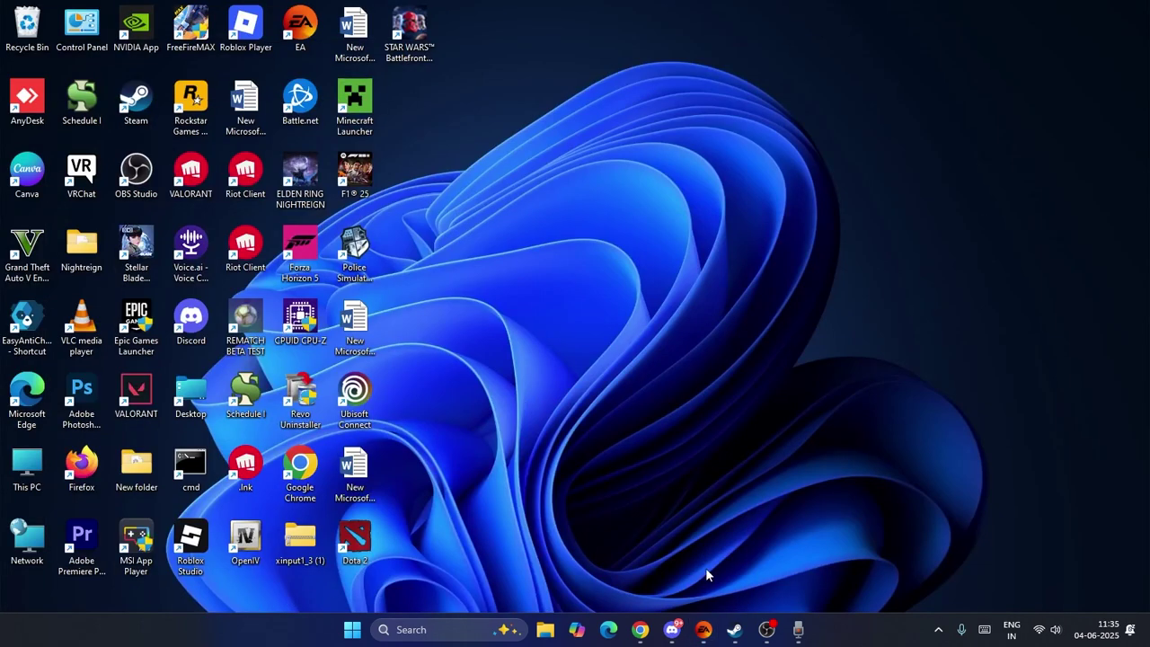
{"action": "left_click", "coordinate": [673, 629]}
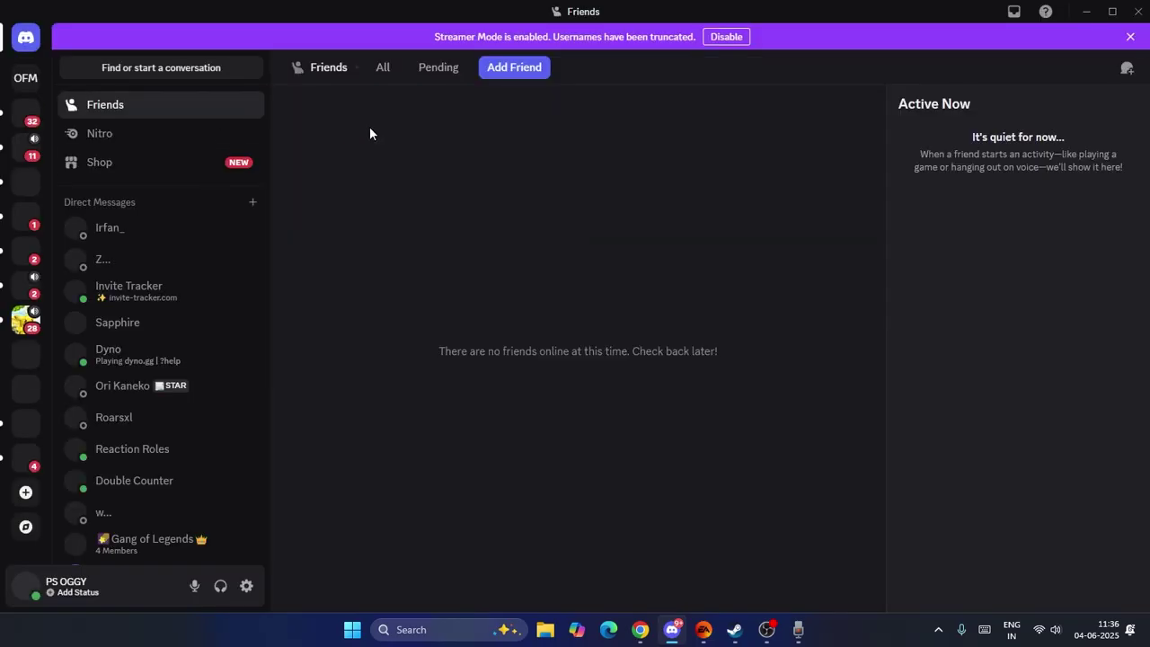
{"action": "left_click", "coordinate": [247, 587]}
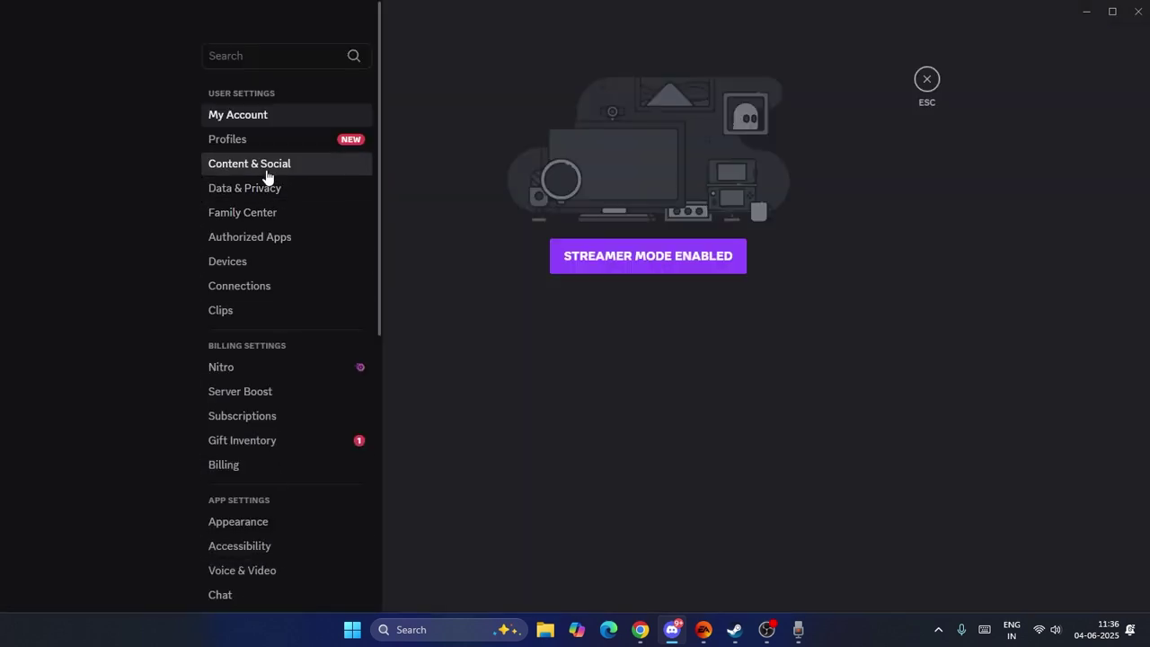
{"action": "scroll", "coordinate": [266, 176], "scroll_direction": "down", "scroll_amount": 5}
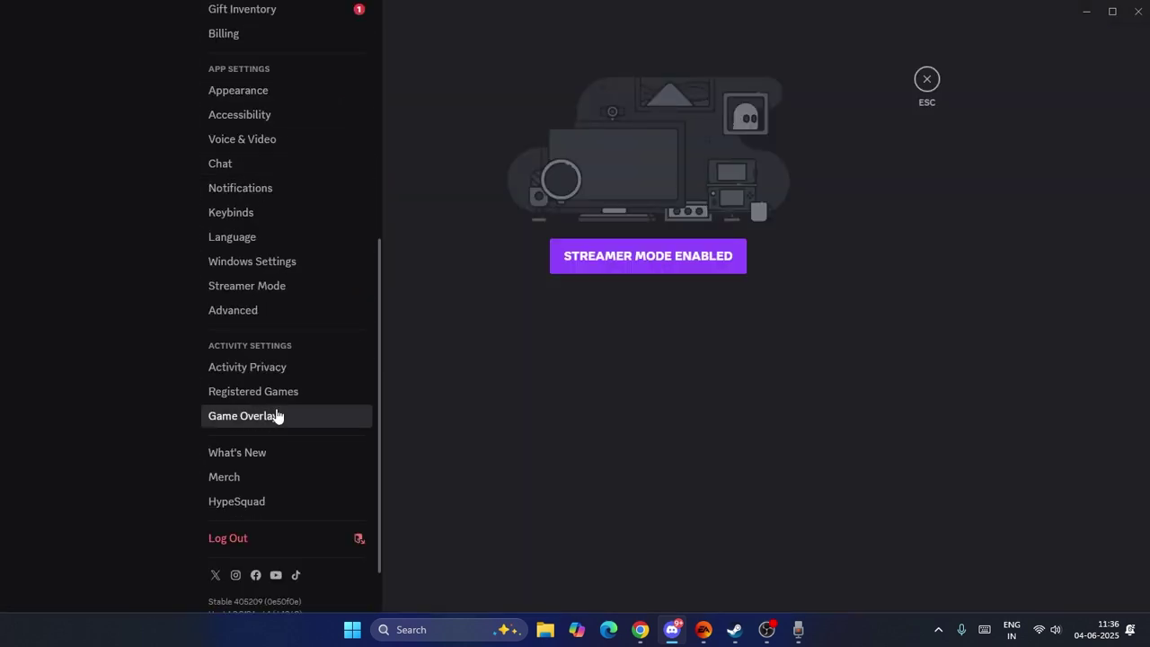
{"action": "left_click", "coordinate": [267, 418]}
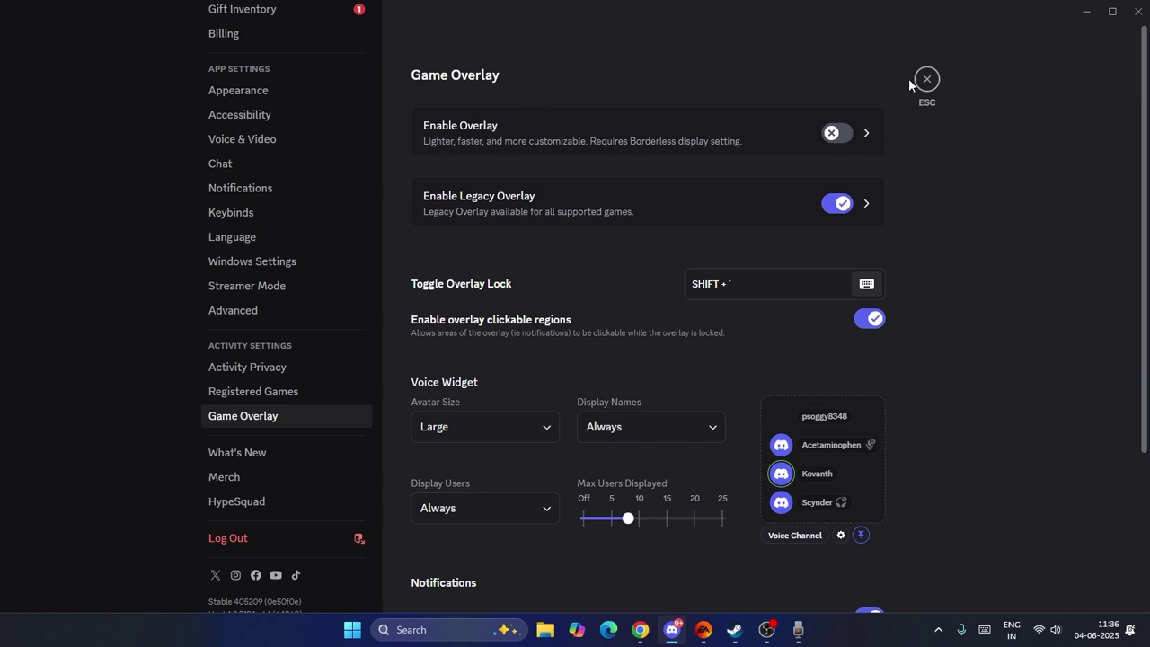
{"action": "left_click", "coordinate": [1085, 13]}
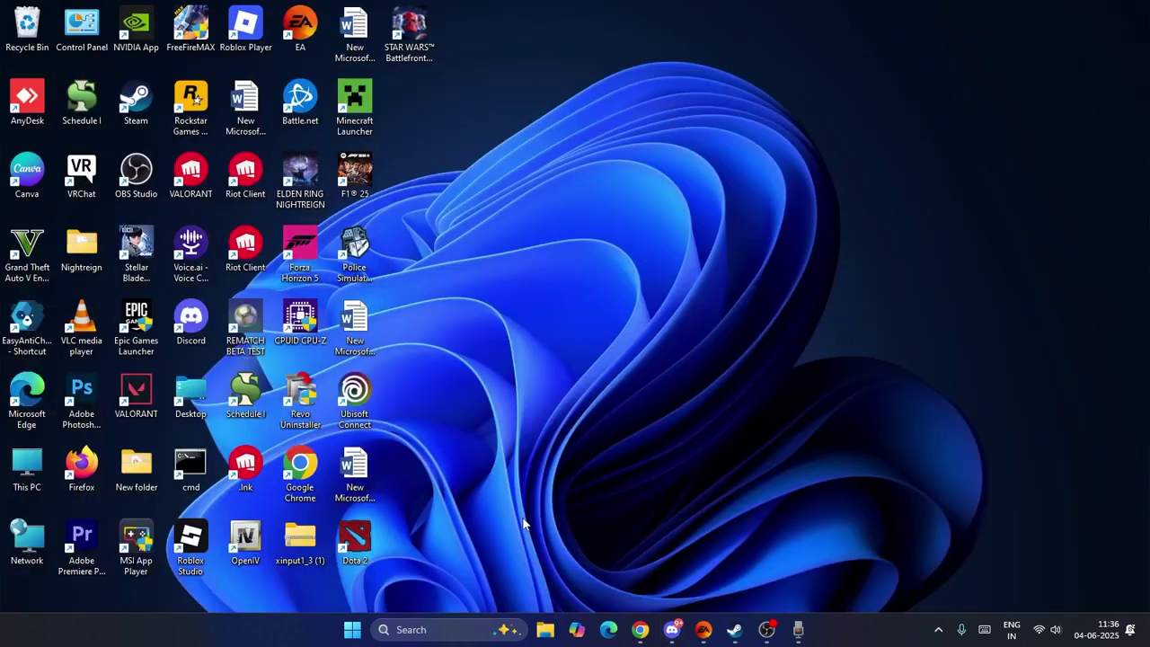
Step: Search 'nvidia' to launch NVIDIA App, then minimize its 11.0.4.148 updater window
{"action": "left_click", "coordinate": [455, 627]}
{"action": "type", "text": "nvidia"}
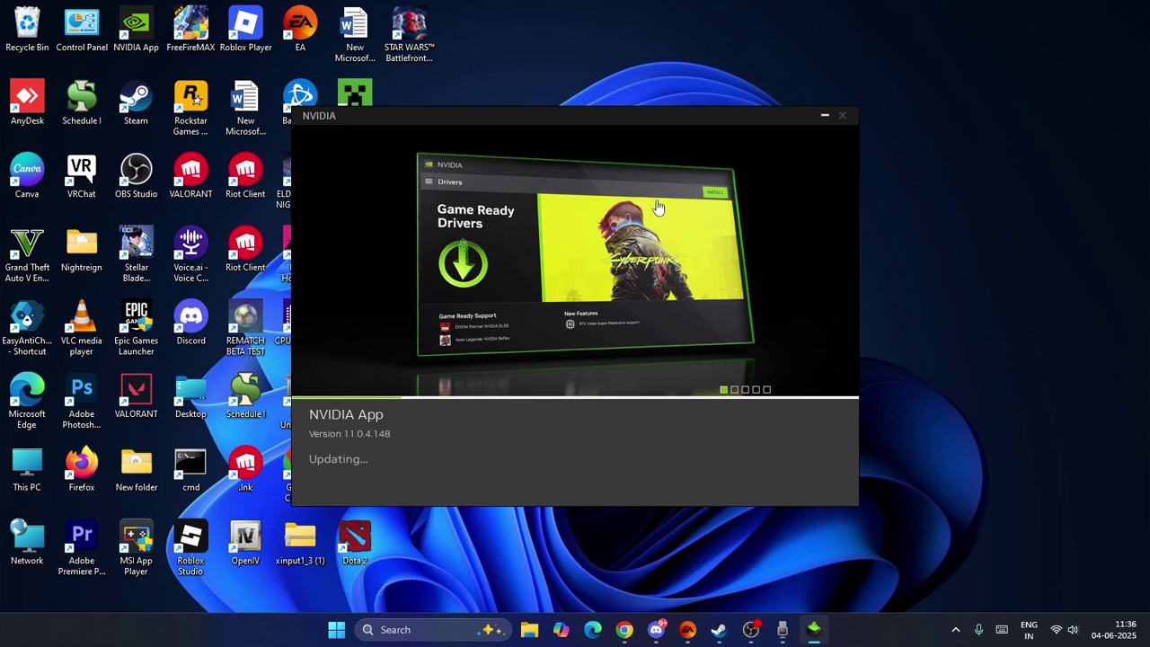
{"action": "left_click", "coordinate": [822, 117]}
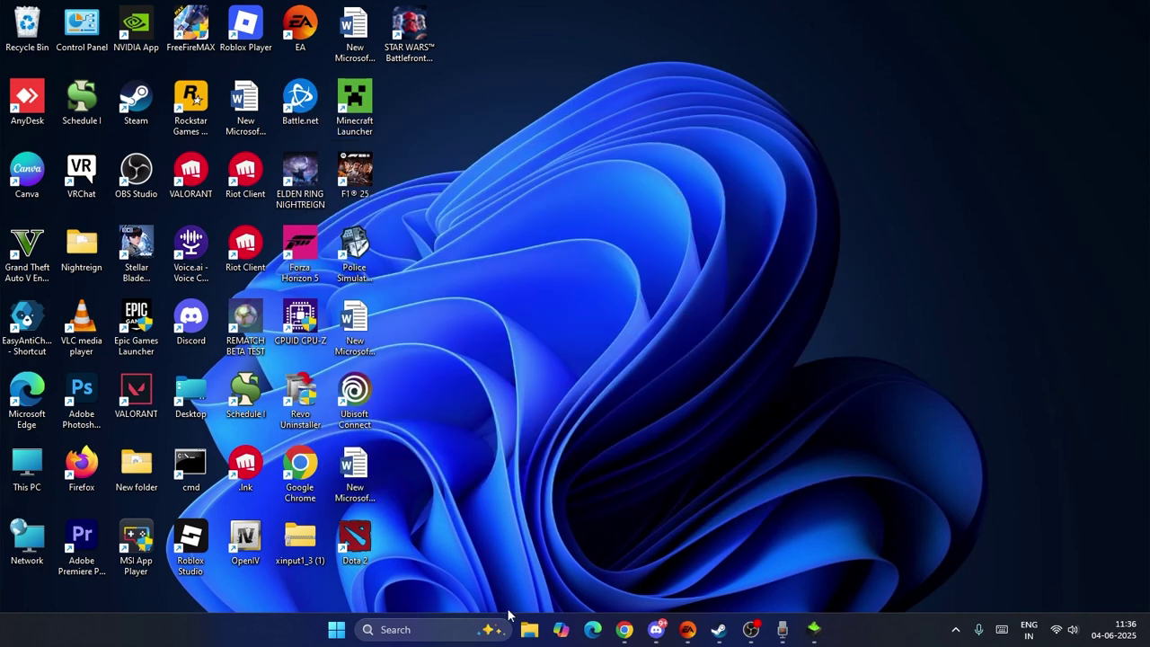
Step: Check Battlefront II's Installed Files properties (90.49 GB on D:), then minimize Steam
{"action": "left_click", "coordinate": [719, 626]}
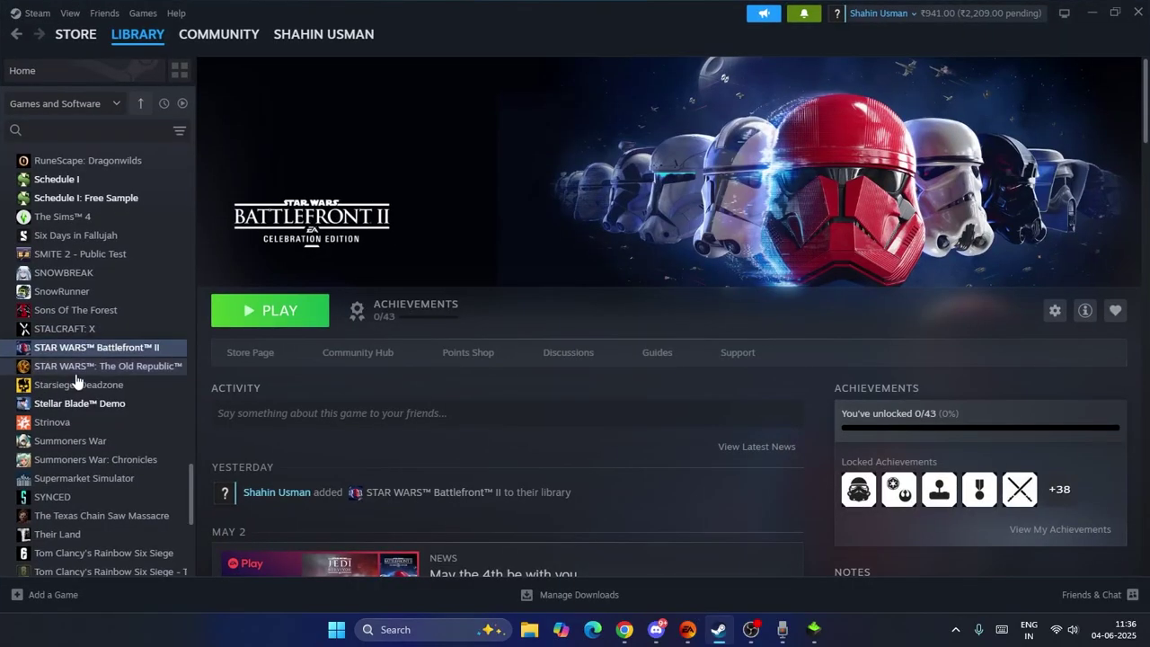
{"action": "right_click", "coordinate": [123, 357]}
{"action": "mouse_move", "coordinate": [170, 441]}
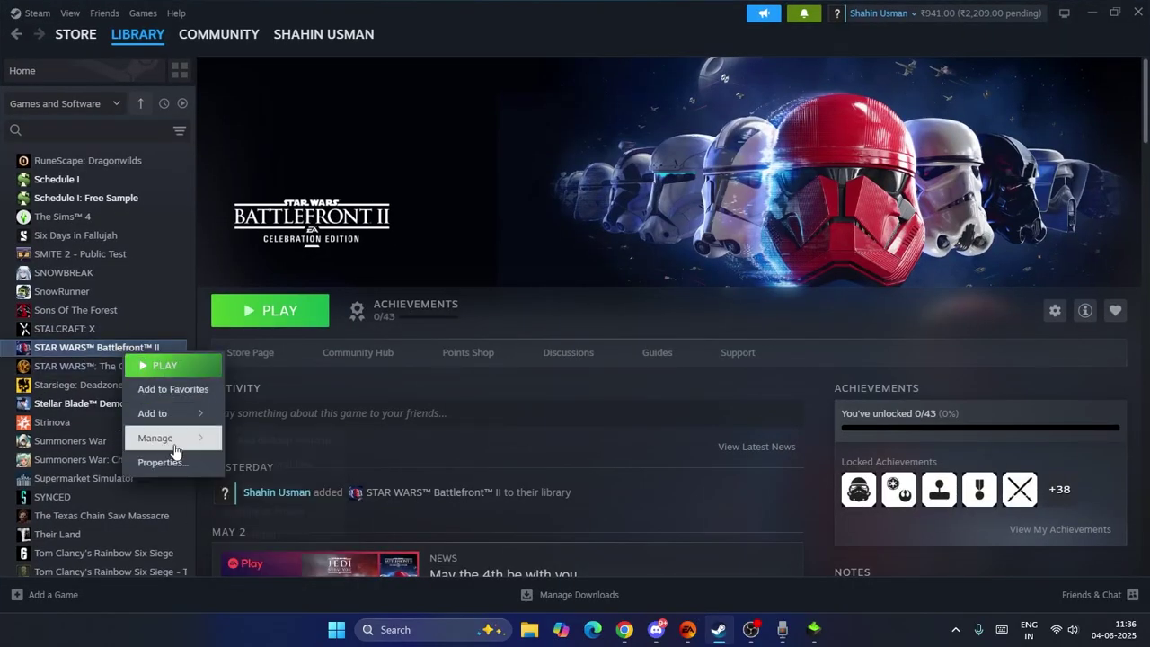
{"action": "left_click", "coordinate": [276, 465]}
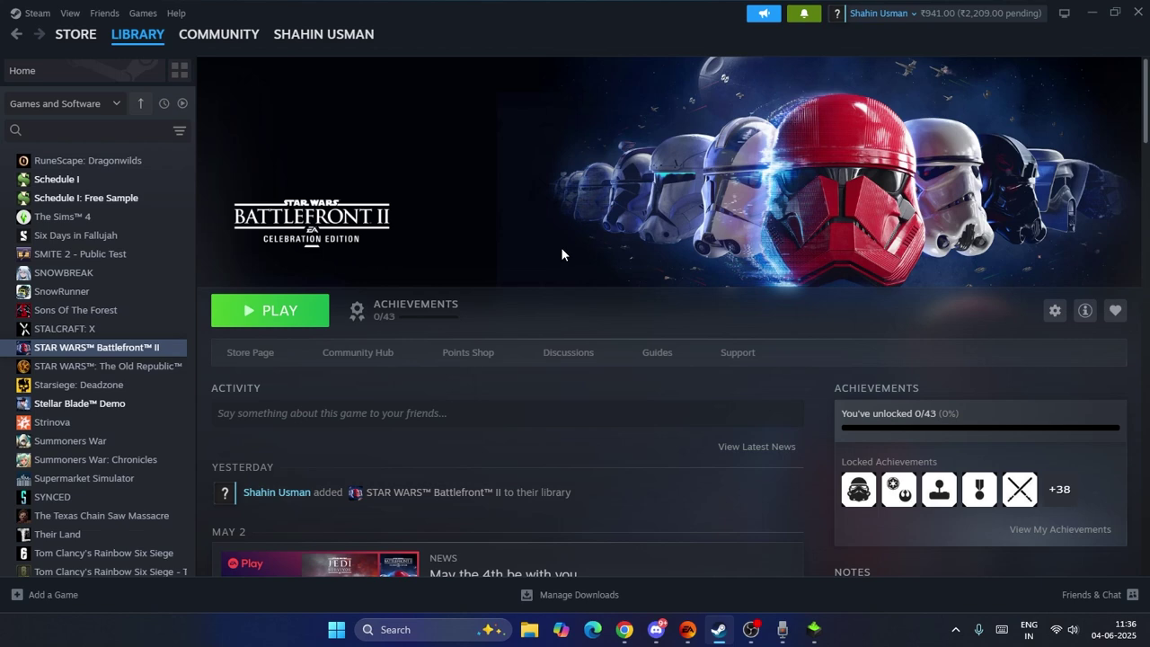
{"action": "right_click", "coordinate": [101, 352]}
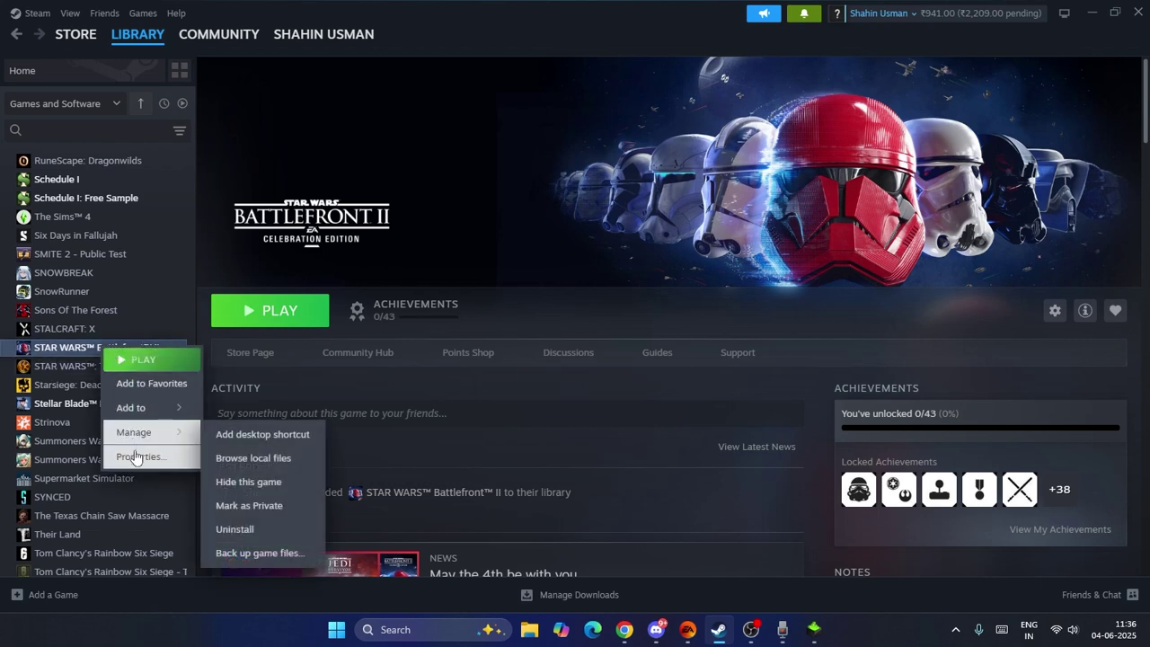
{"action": "left_click", "coordinate": [326, 396]}
{"action": "left_click", "coordinate": [384, 231]}
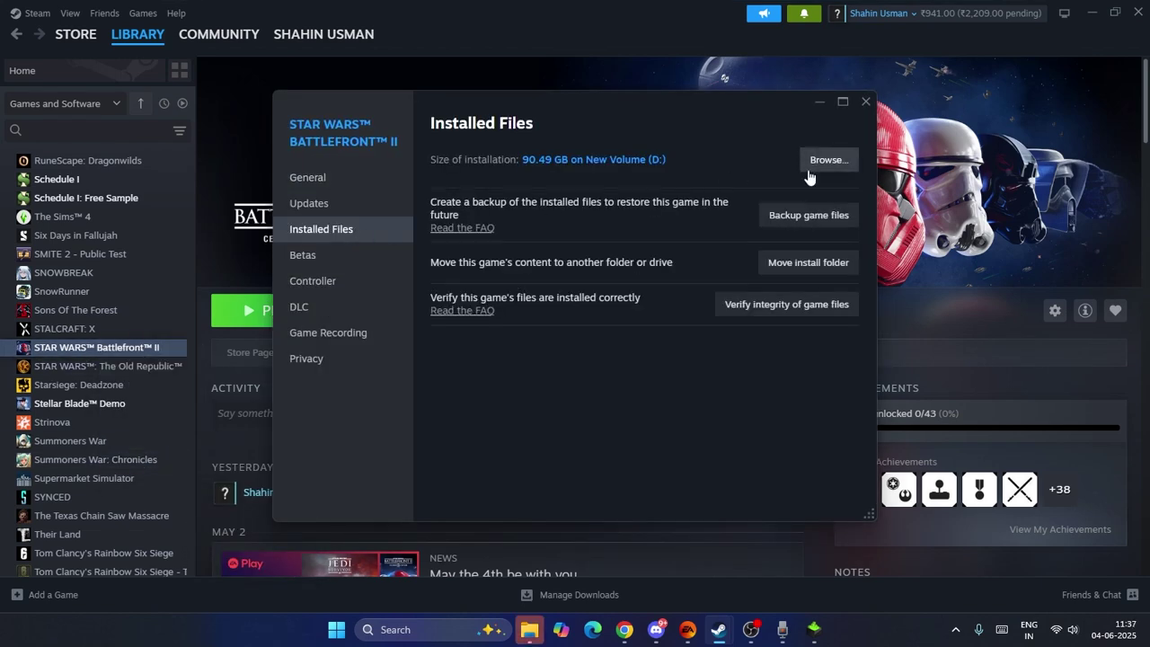
{"action": "left_click", "coordinate": [865, 102]}
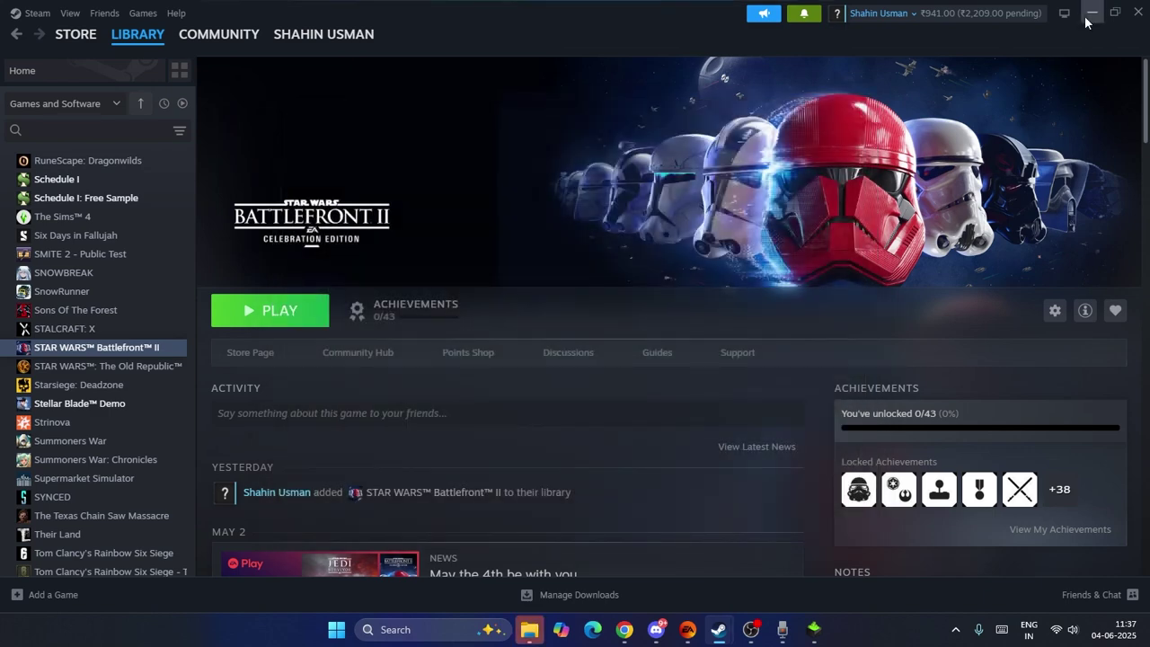
{"action": "left_click", "coordinate": [1092, 13]}
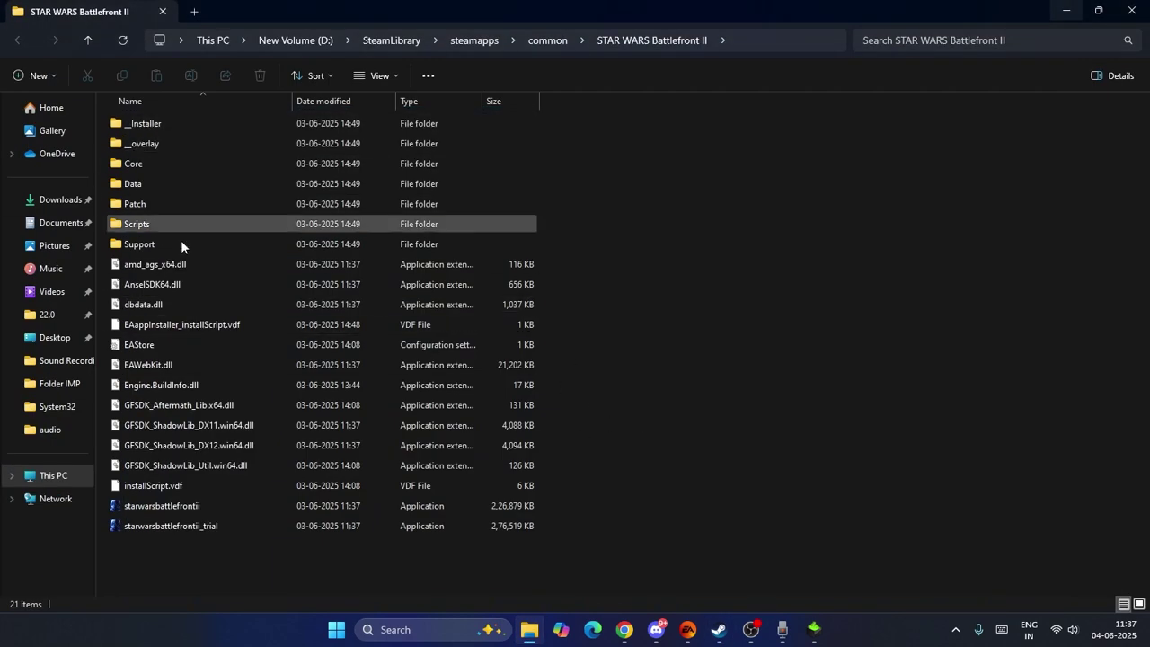
{"action": "double_click", "coordinate": [158, 242]}
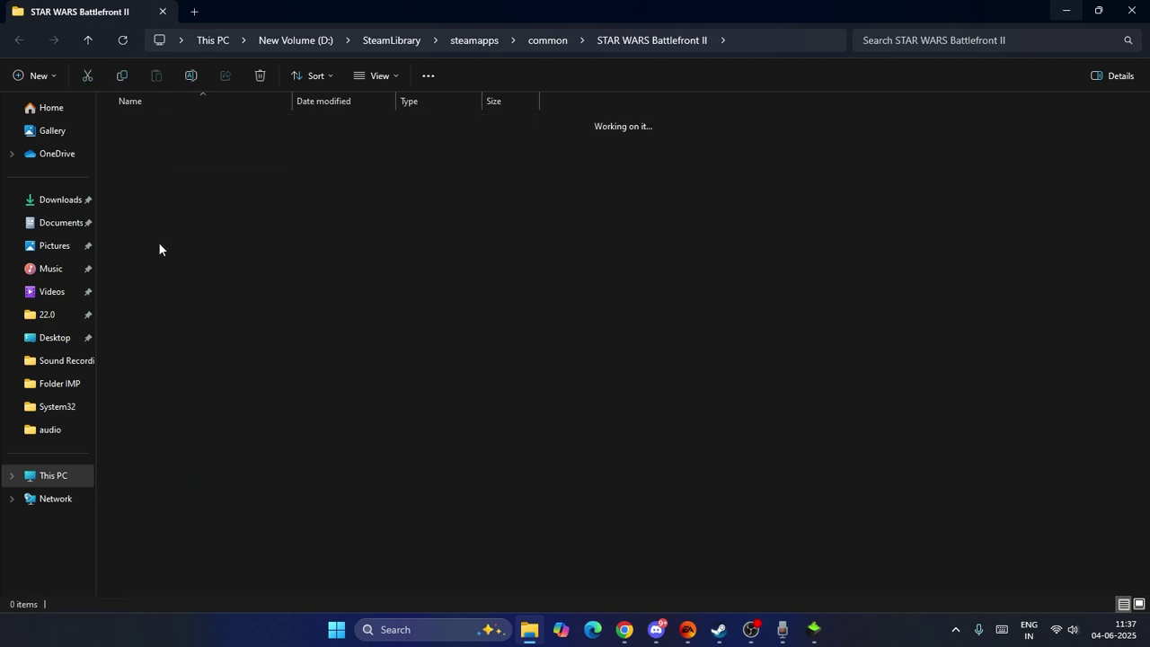
{"action": "left_click", "coordinate": [87, 40]}
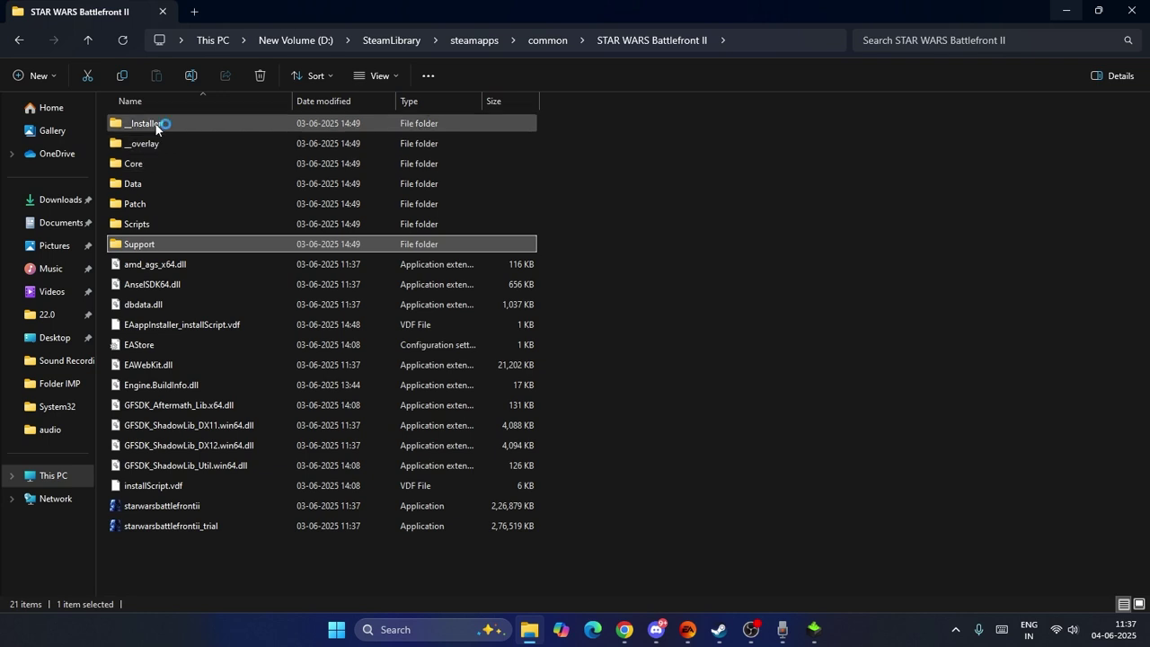
{"action": "left_click", "coordinate": [156, 124]}
{"action": "double_click", "coordinate": [155, 125]}
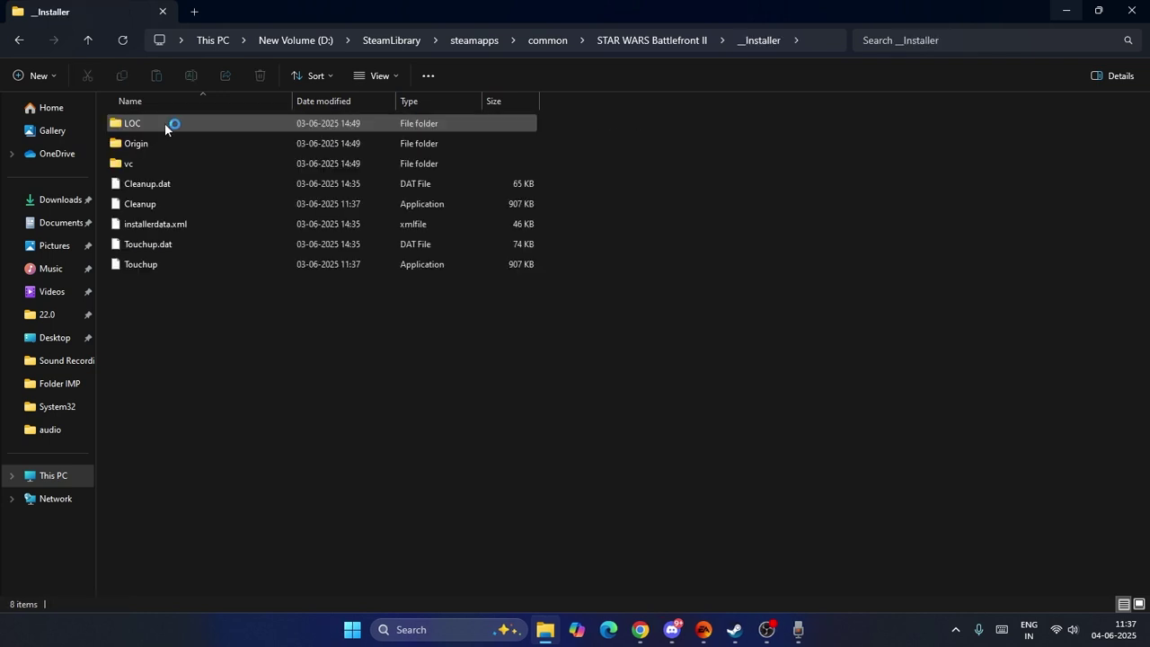
{"action": "left_click", "coordinate": [89, 41]}
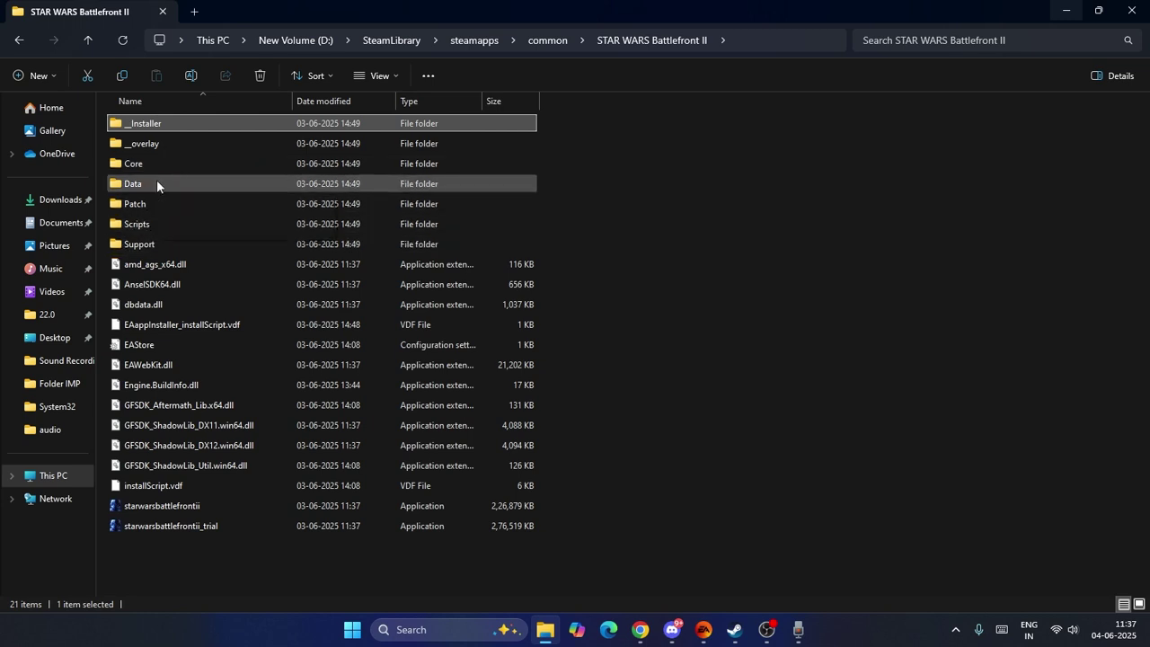
{"action": "mouse_move", "coordinate": [156, 183]}
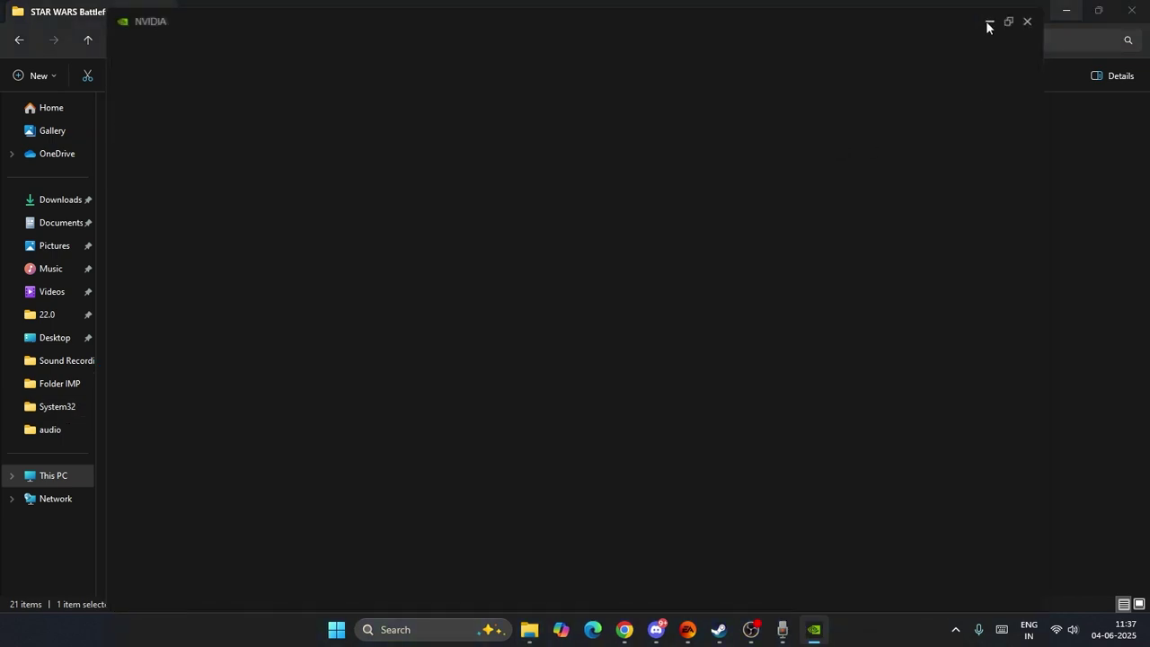
{"action": "left_click", "coordinate": [1008, 18]}
{"action": "left_click", "coordinate": [1101, 10]}
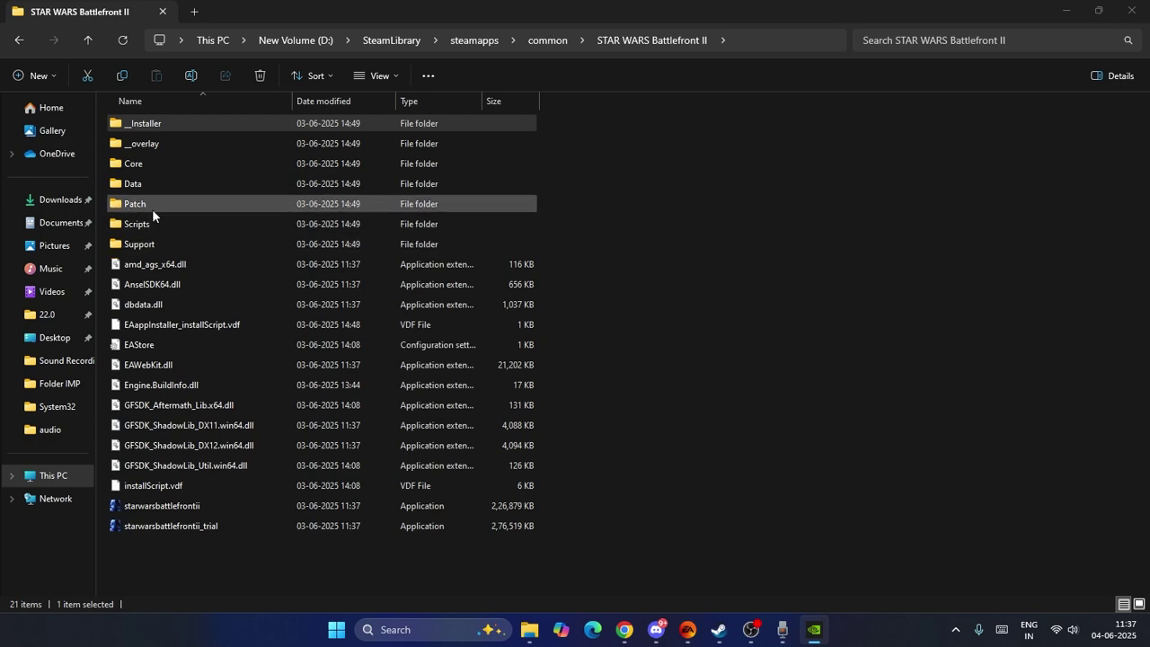
{"action": "left_click", "coordinate": [148, 123]}
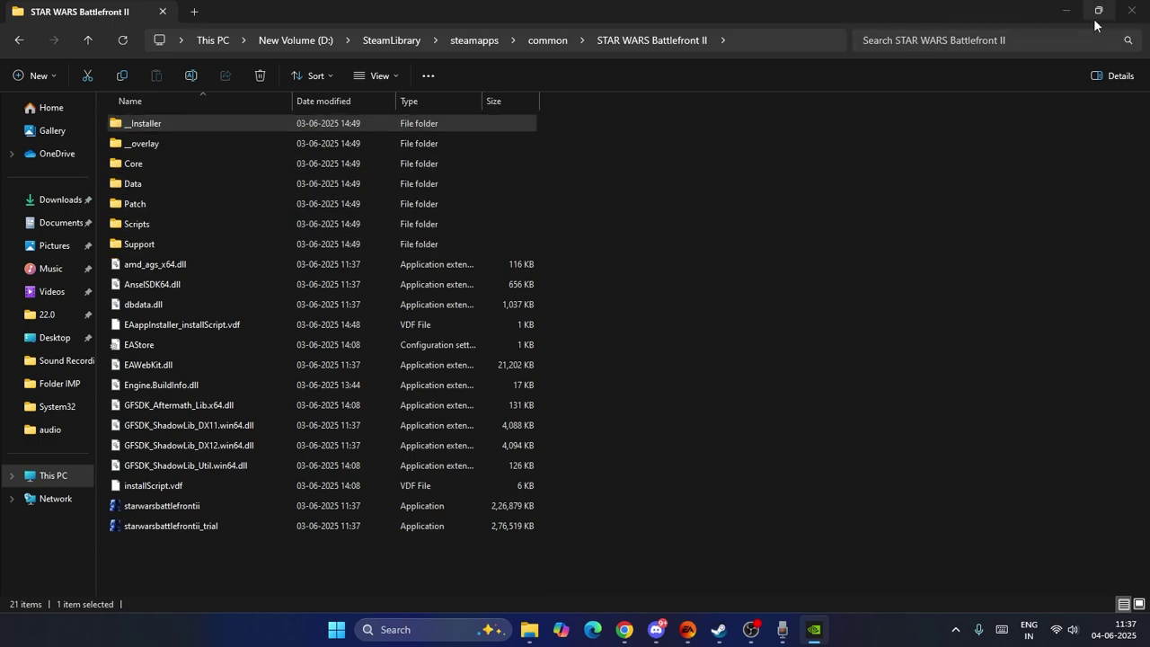
Step: Close the game folder, bring up NVIDIA App, dismiss Release Highlights, and go to Settings
{"action": "left_click", "coordinate": [1132, 13]}
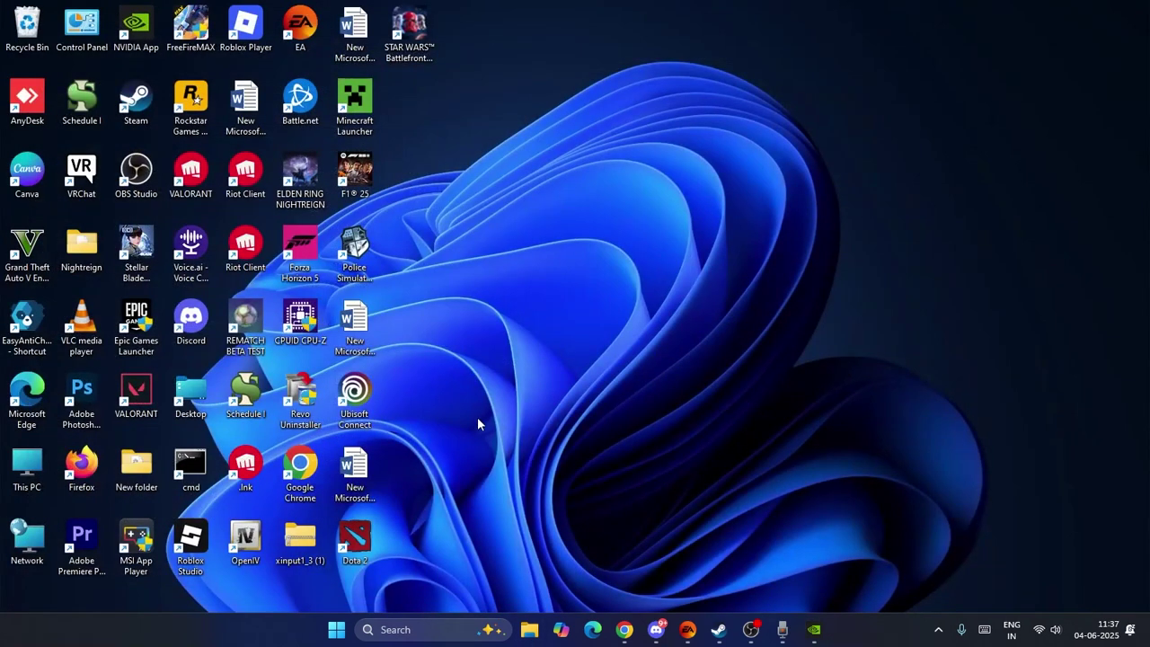
{"action": "left_click", "coordinate": [814, 629]}
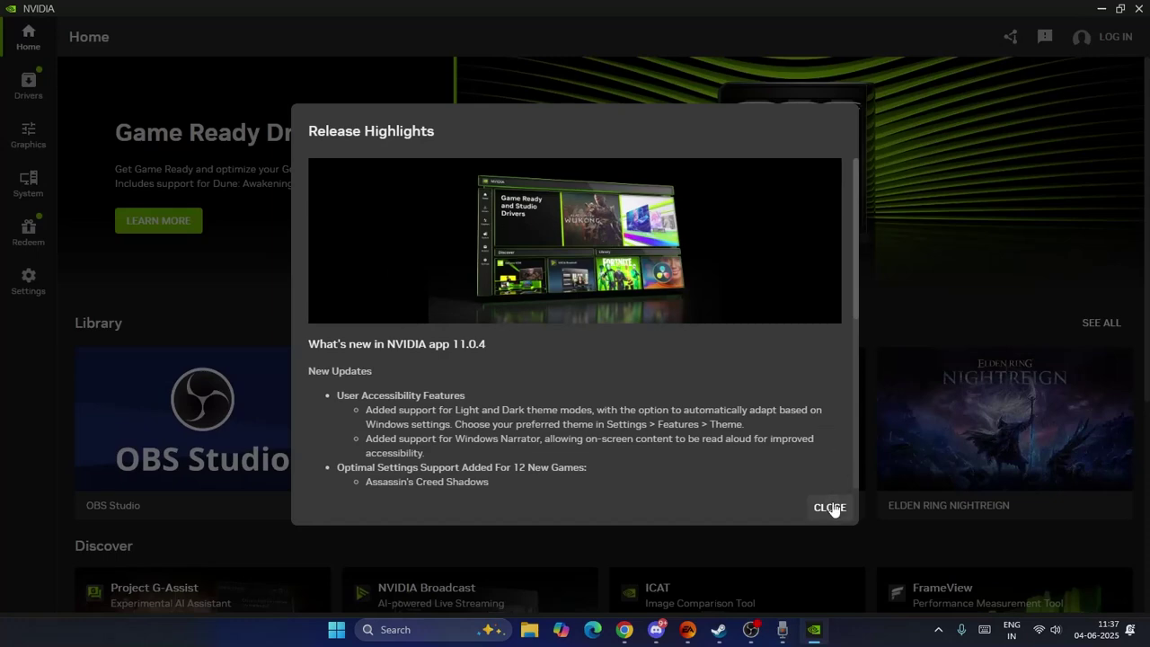
{"action": "left_click", "coordinate": [830, 507]}
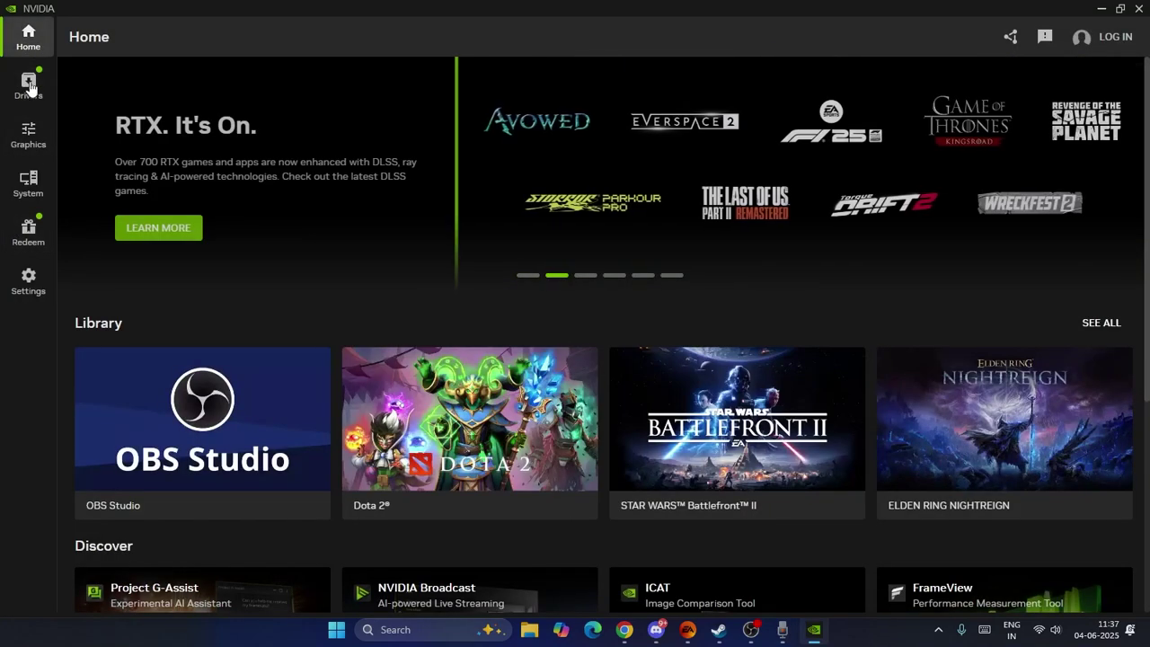
{"action": "left_click", "coordinate": [30, 281]}
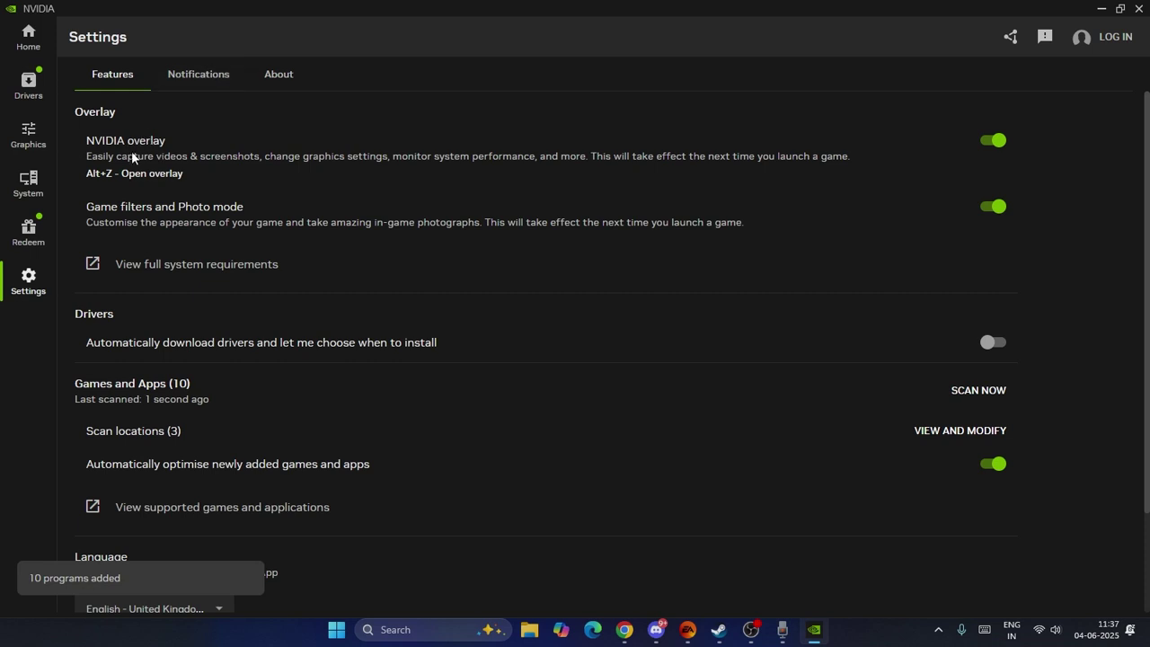
Step: Browse the Notifications and About settings tabs, return to Features, and open the overlay with Alt+Z
{"action": "left_click", "coordinate": [187, 77]}
{"action": "left_click", "coordinate": [282, 79]}
{"action": "left_click", "coordinate": [183, 79]}
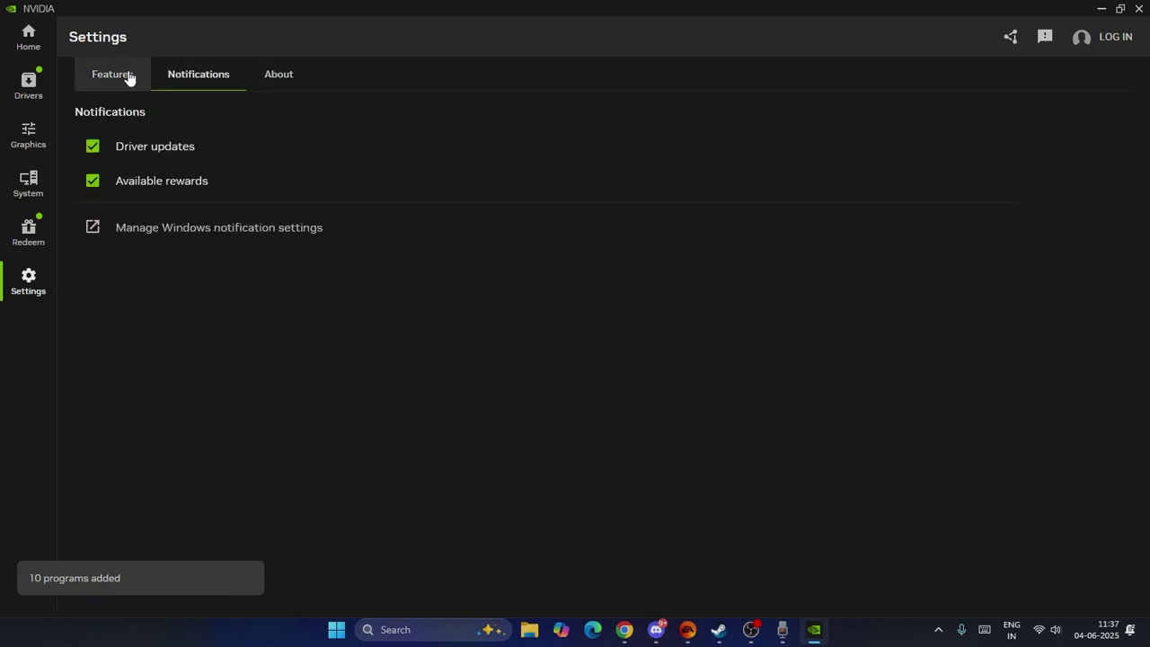
{"action": "left_click", "coordinate": [121, 77]}
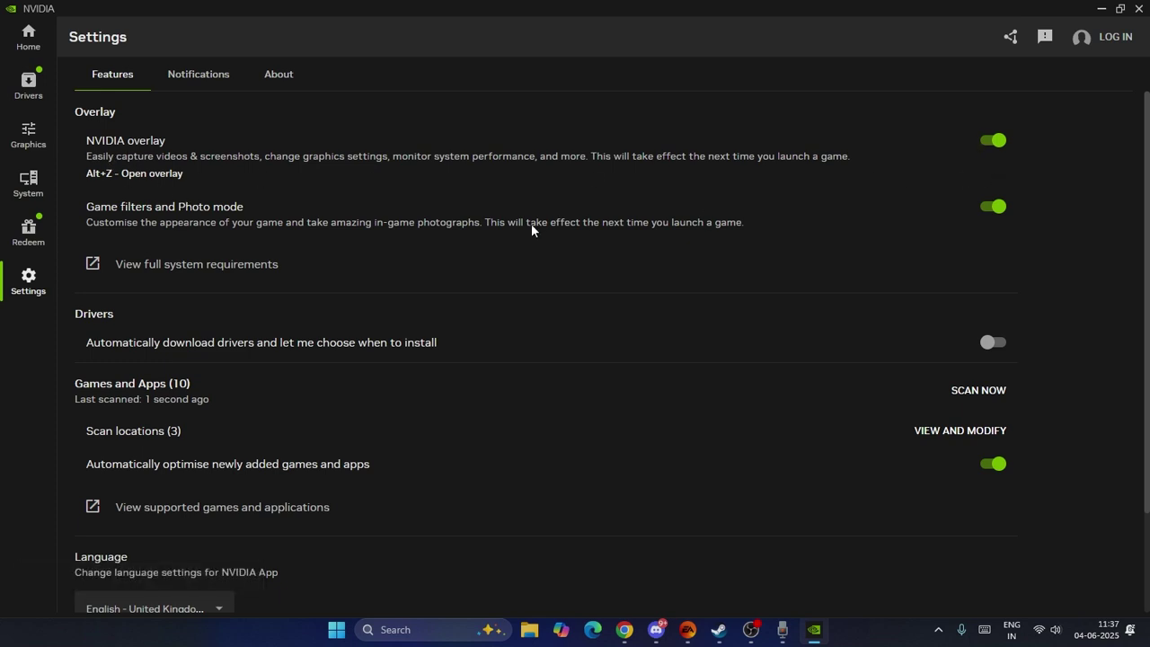
{"action": "key", "text": "alt+z"}
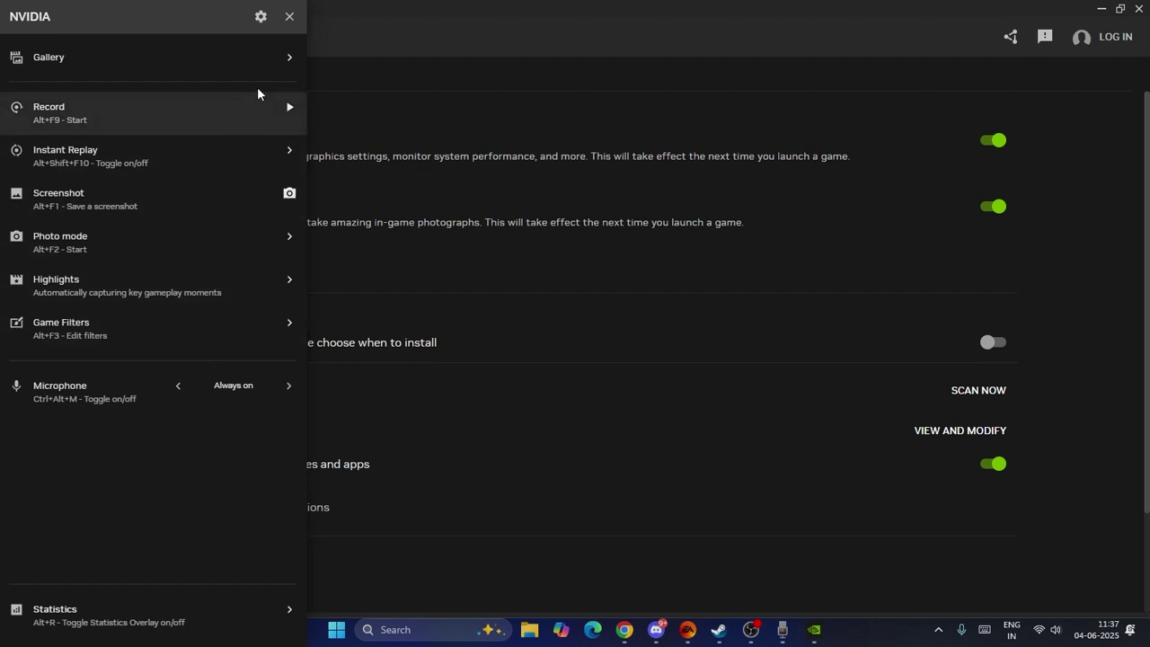
Step: Review the overlay's Gallery, Instant Replay and Game Filters panels, then close the overlay
{"action": "left_click", "coordinate": [293, 57]}
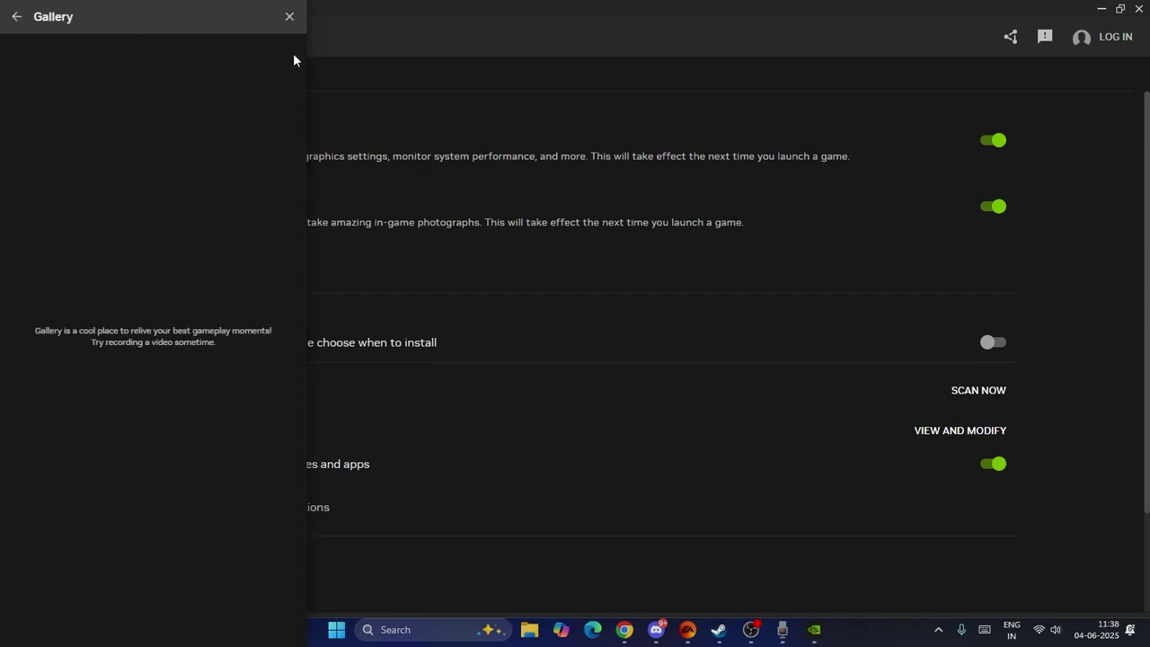
{"action": "left_click", "coordinate": [13, 16]}
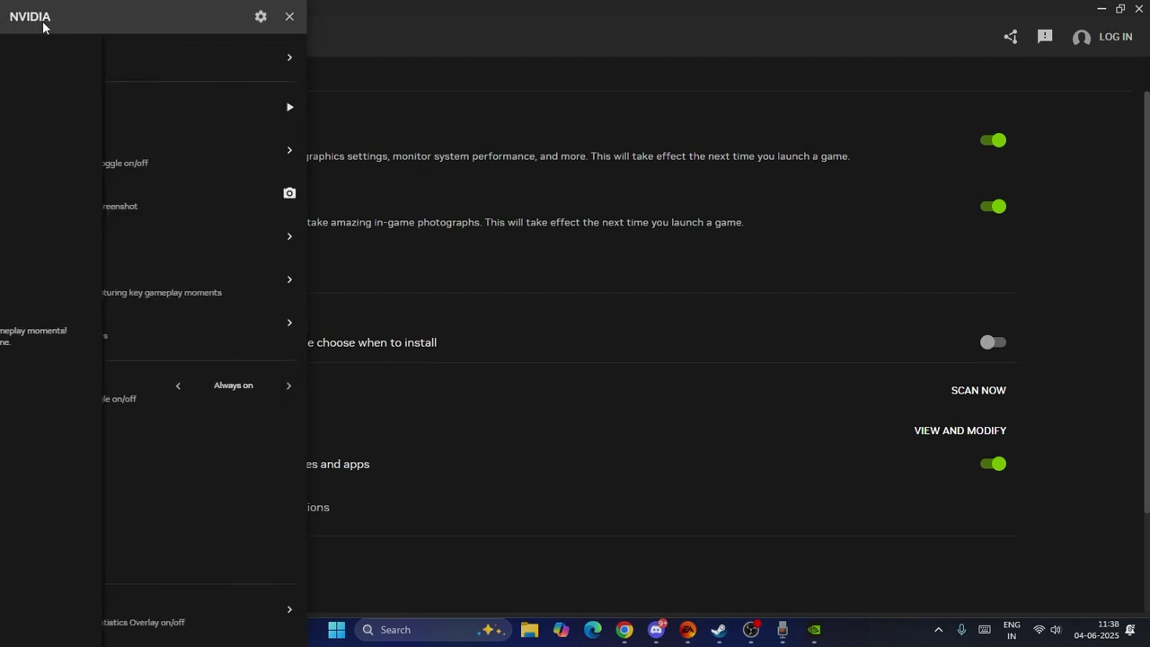
{"action": "left_click", "coordinate": [291, 149]}
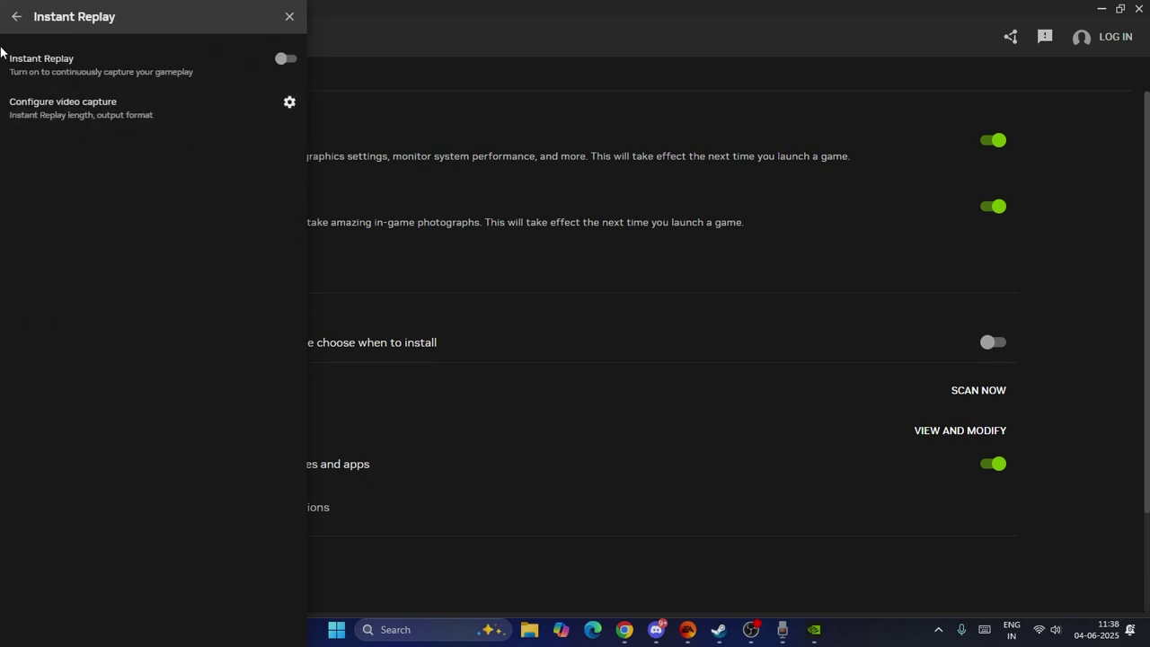
{"action": "left_click", "coordinate": [16, 16]}
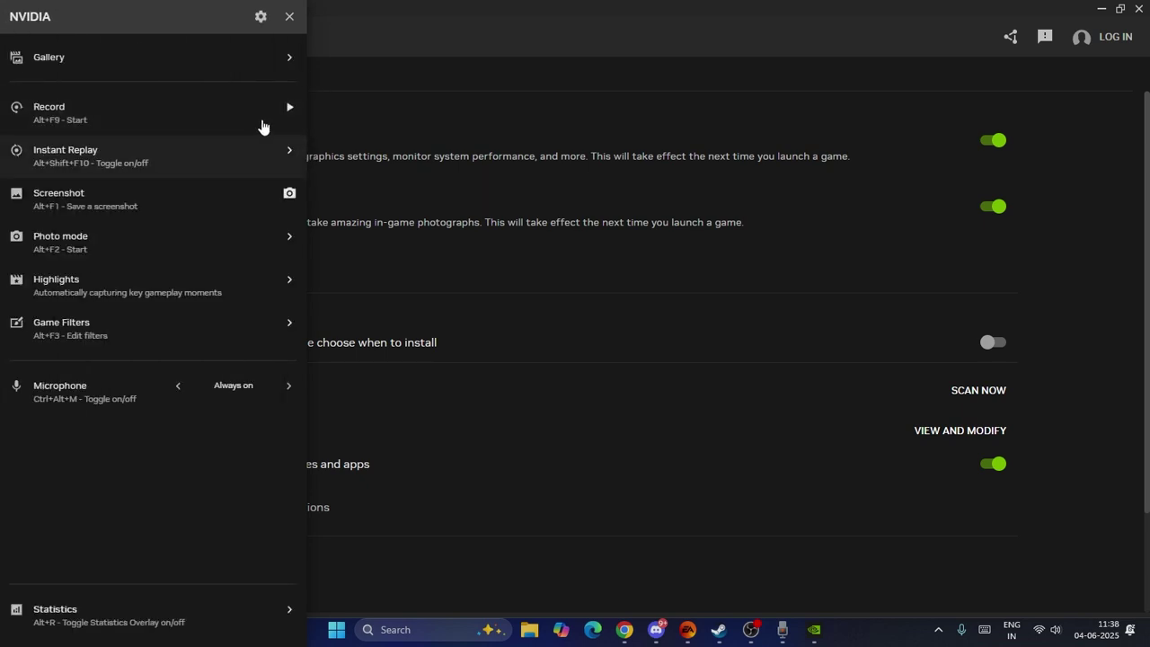
{"action": "left_click", "coordinate": [284, 325]}
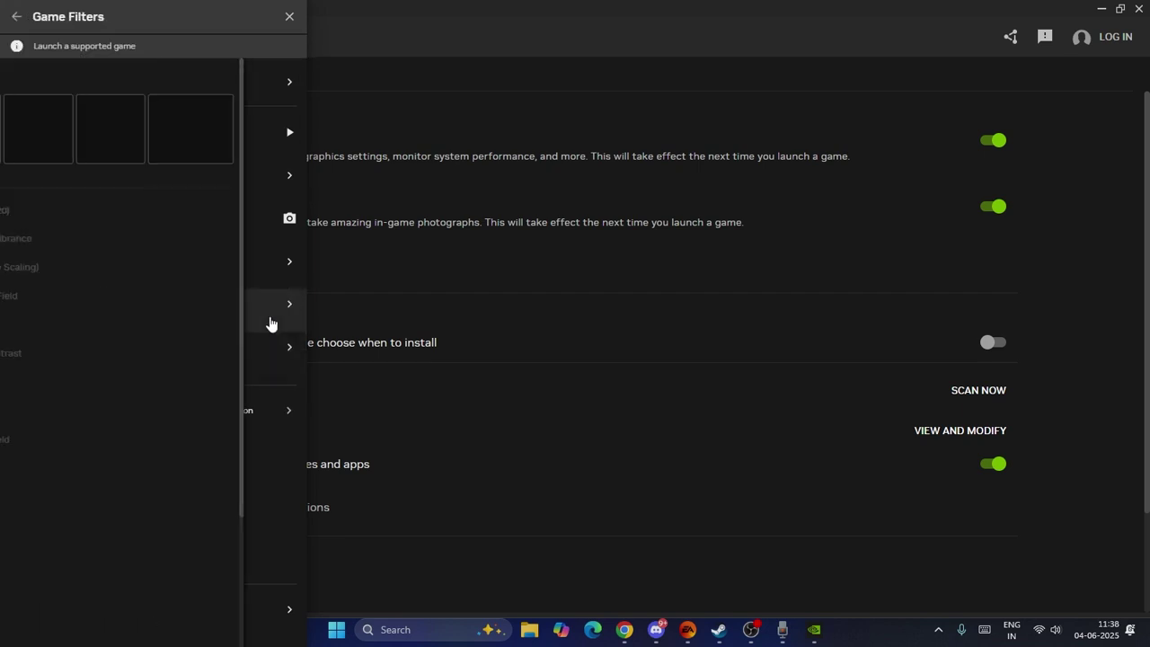
{"action": "left_click", "coordinate": [16, 16]}
{"action": "left_click", "coordinate": [705, 115]}
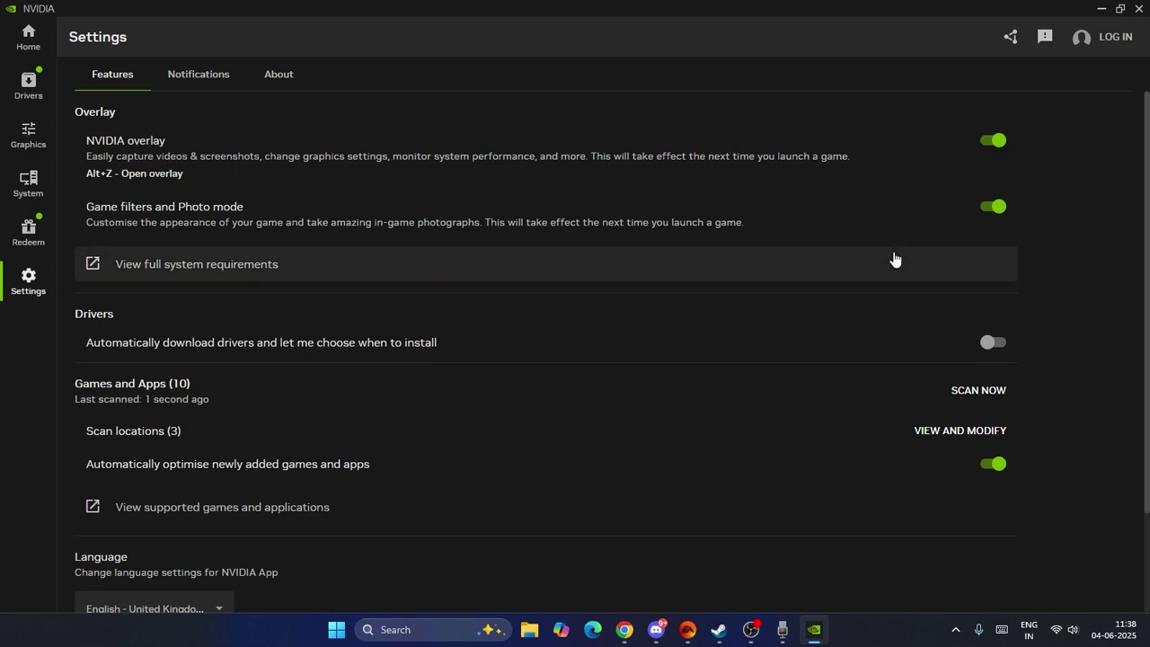
Step: Look over the Settings Features page and exit NVIDIA App
{"action": "scroll", "coordinate": [293, 270], "scroll_direction": "down", "scroll_amount": 2}
{"action": "scroll", "coordinate": [261, 266], "scroll_direction": "up", "scroll_amount": 2}
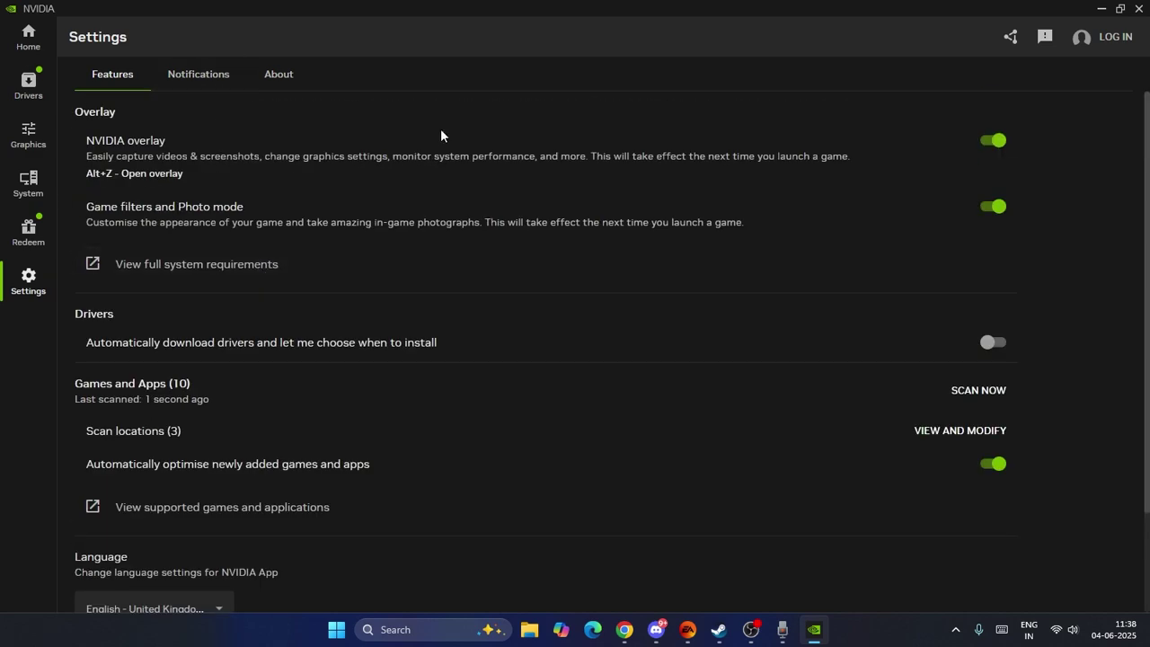
{"action": "left_click", "coordinate": [1138, 9]}
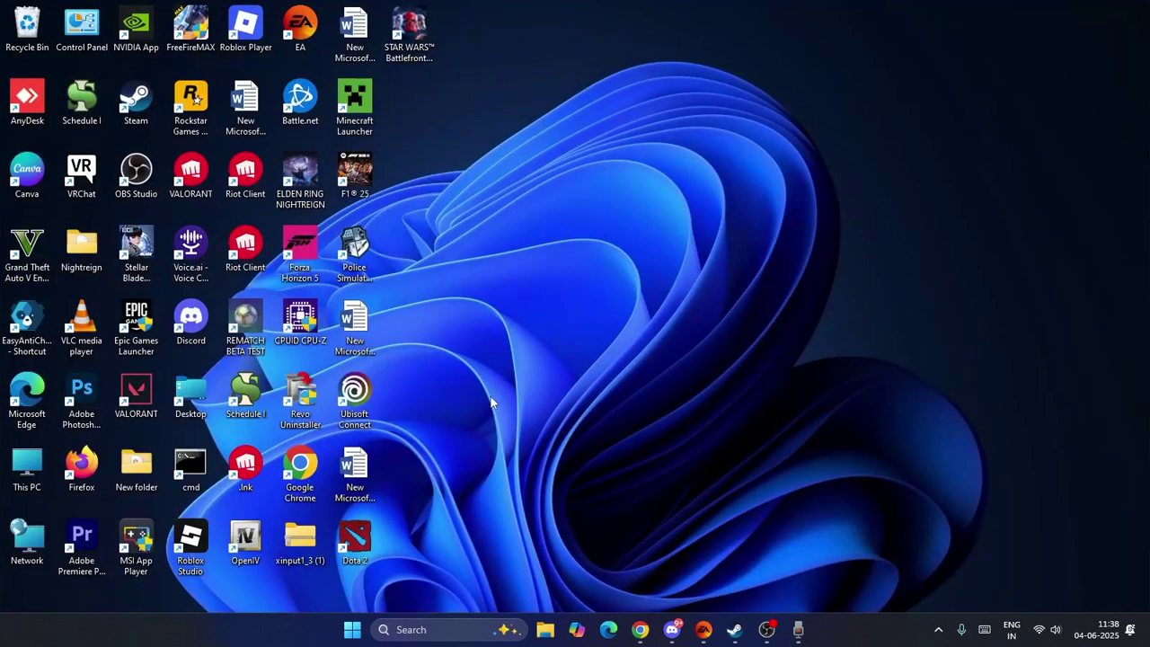
Step: In a new Chrome Incognito tab, search 'nvidia official updating'
{"action": "left_click", "coordinate": [640, 629]}
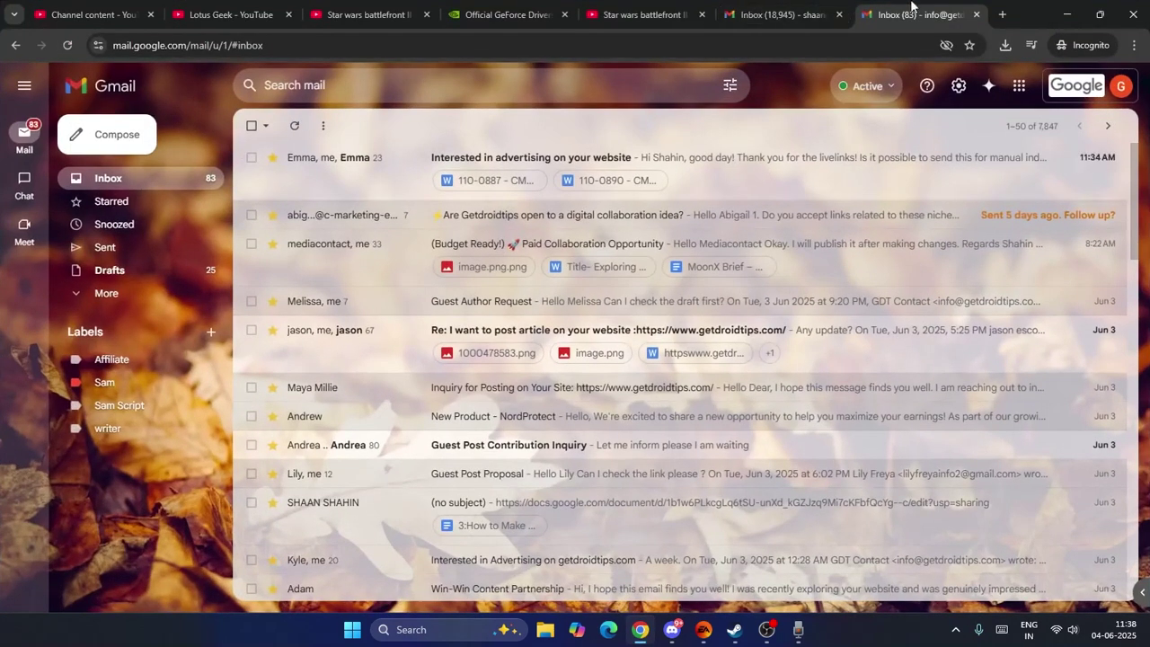
{"action": "left_click", "coordinate": [1002, 14]}
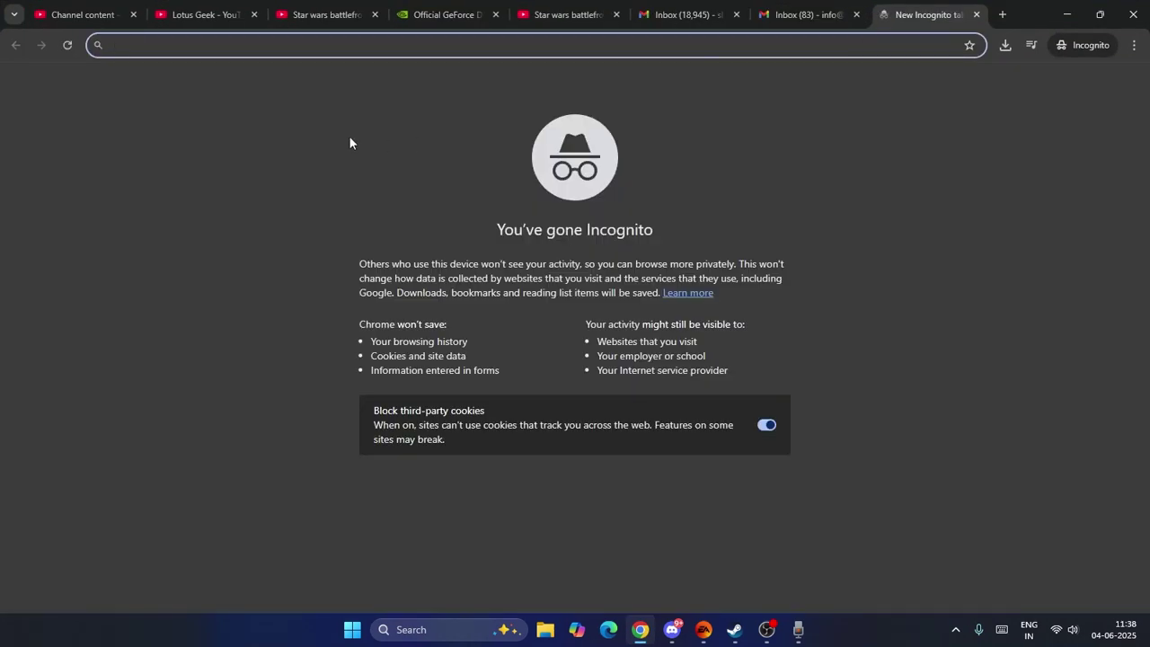
{"action": "type", "text": "nvidia "}
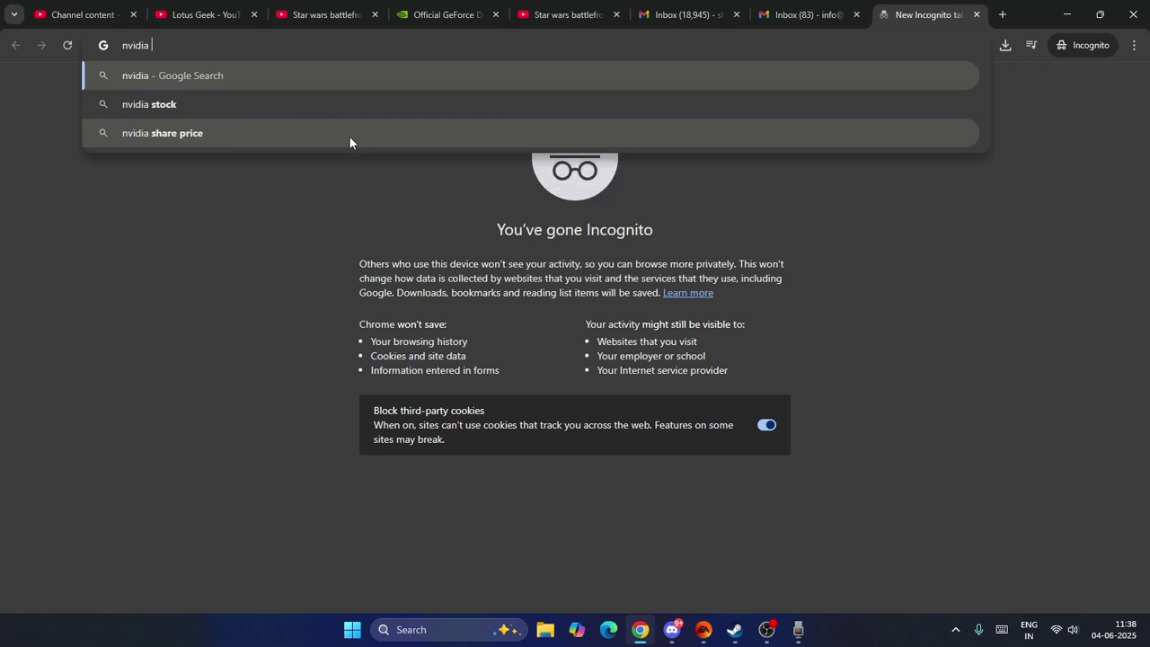
{"action": "type", "text": "officia"}
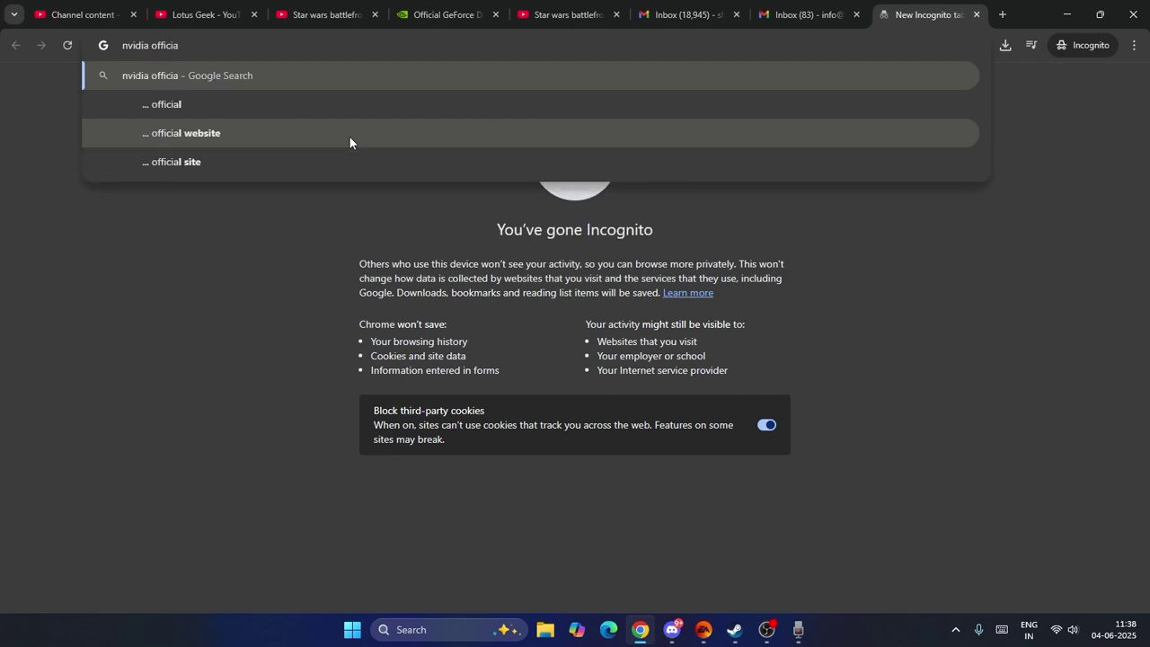
{"action": "type", "text": "l upd"}
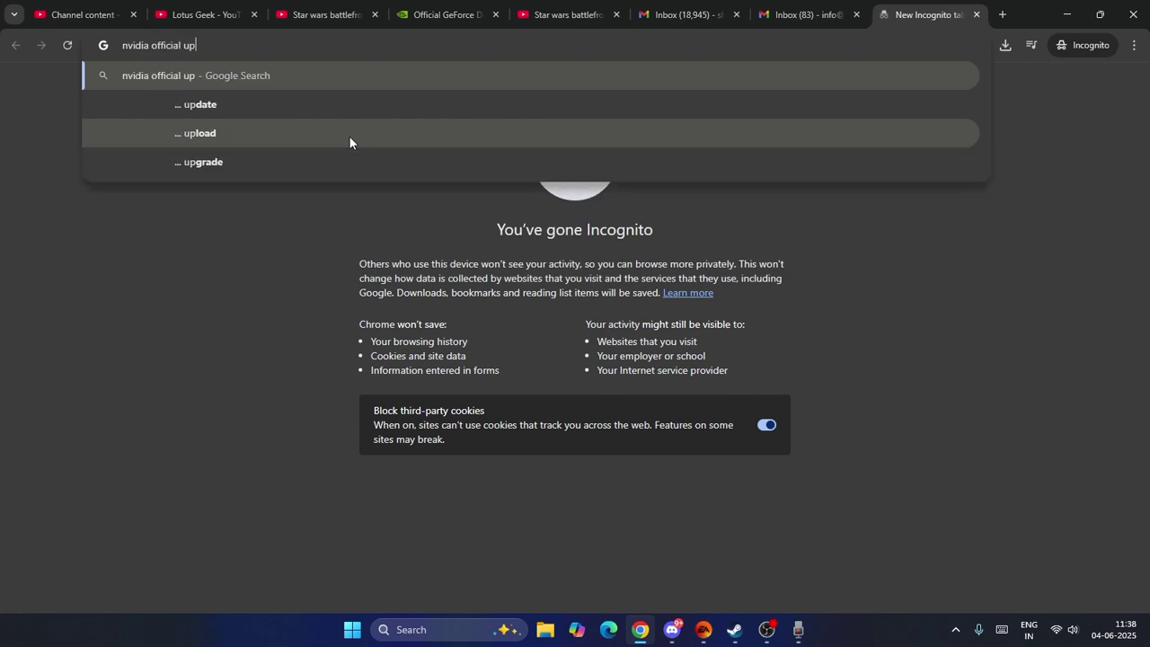
{"action": "type", "text": "ating"}
{"action": "key", "text": "Return"}
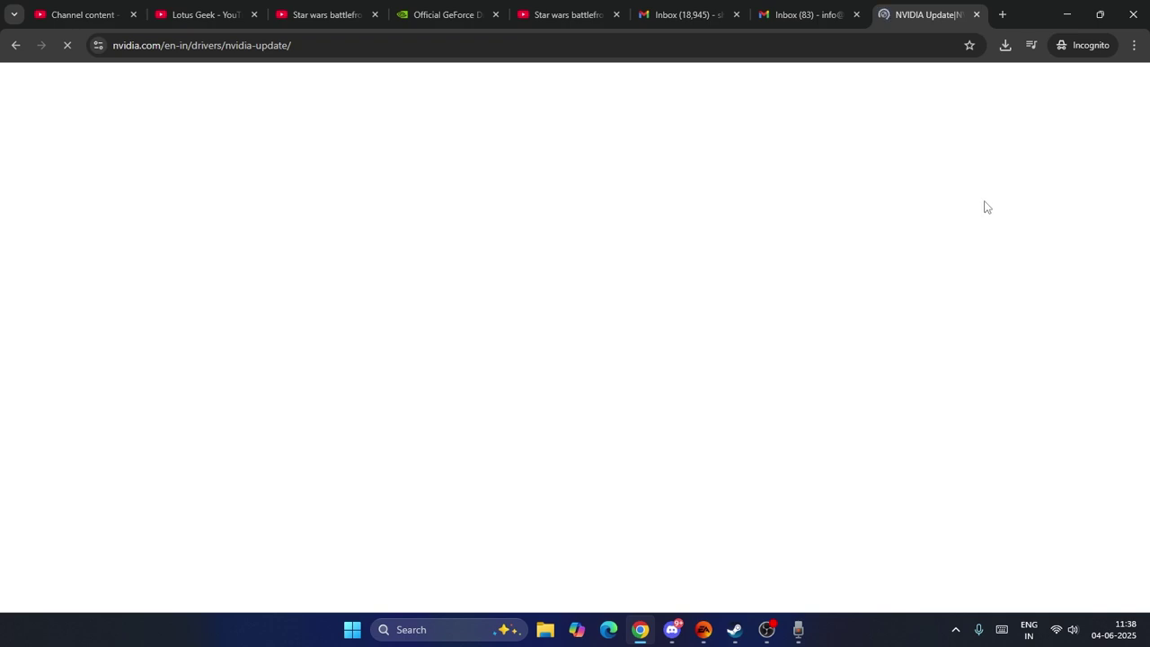
Step: Run a manual GeForce driver search for RTX 50 Series (Notebooks) on Windows 11
{"action": "left_click", "coordinate": [467, 13]}
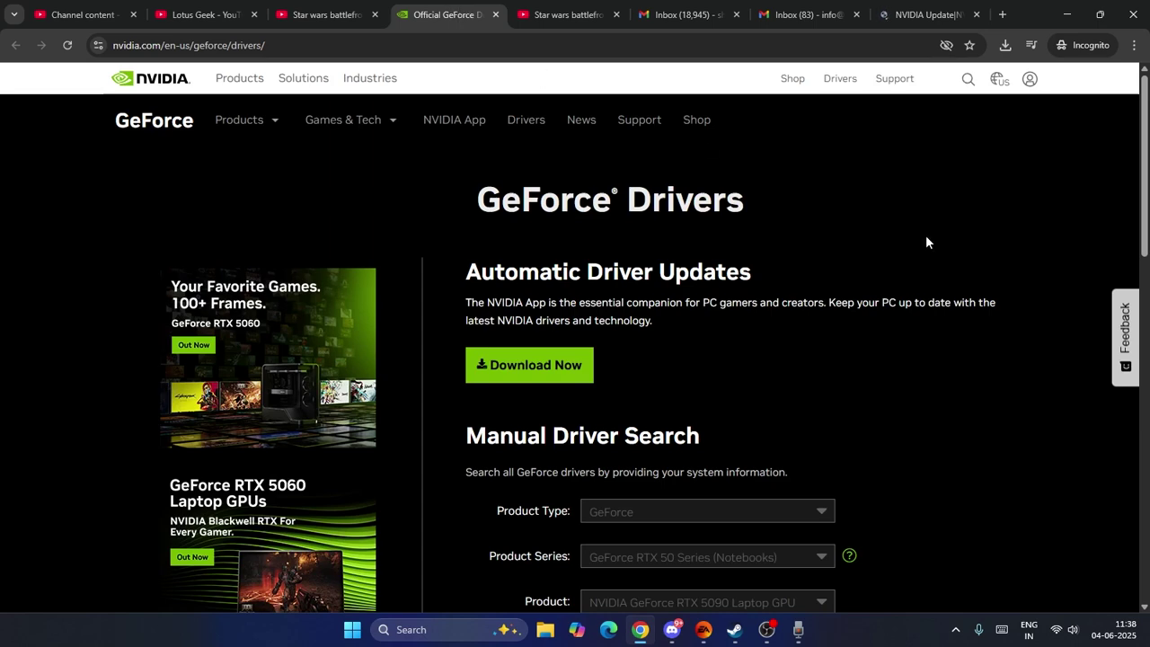
{"action": "scroll", "coordinate": [983, 245], "scroll_direction": "down", "scroll_amount": 3}
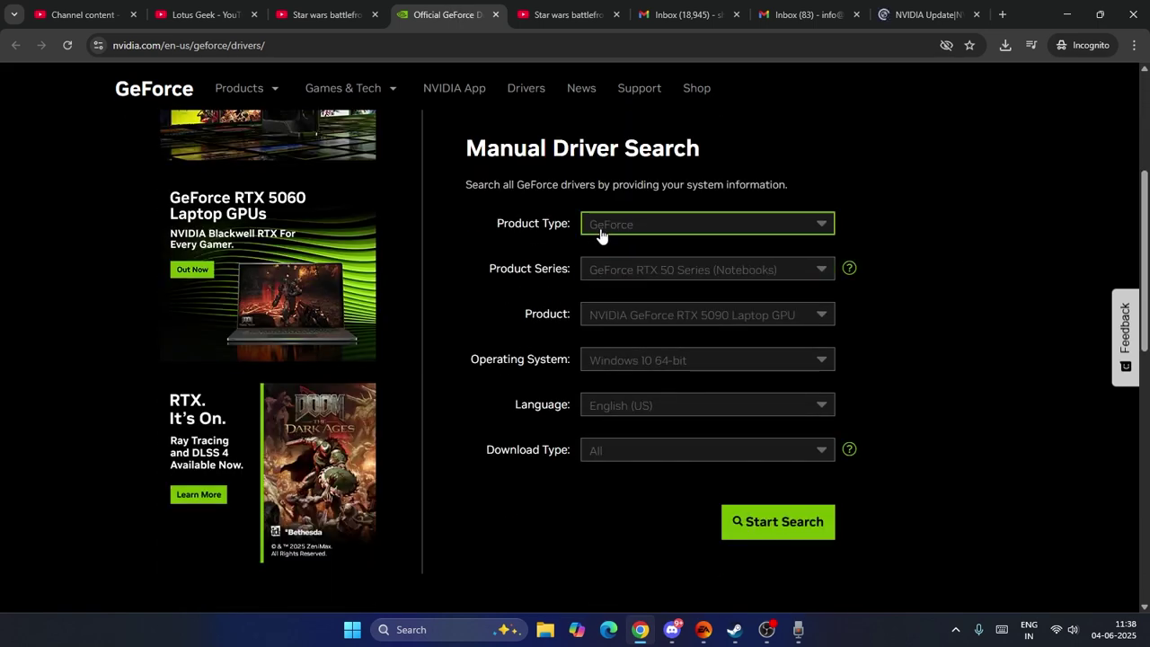
{"action": "left_click", "coordinate": [595, 235]}
{"action": "left_click", "coordinate": [632, 247]}
{"action": "left_click", "coordinate": [677, 275]}
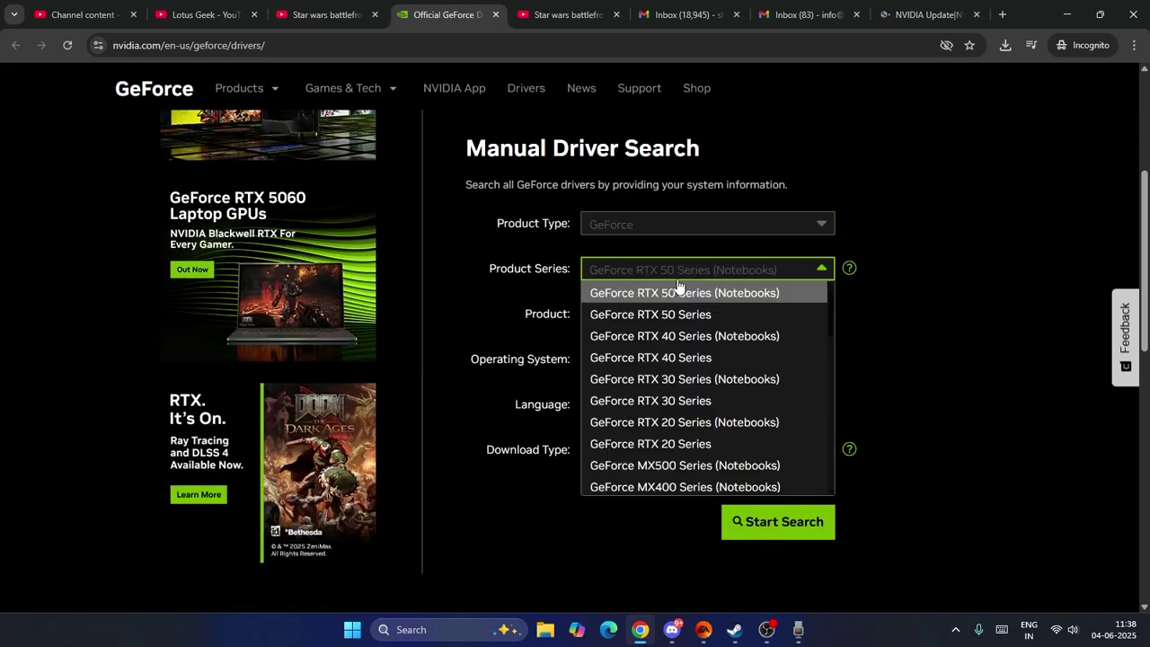
{"action": "left_click", "coordinate": [672, 293]}
{"action": "left_click", "coordinate": [682, 360]}
{"action": "left_click", "coordinate": [680, 404]}
{"action": "scroll", "coordinate": [902, 330], "scroll_direction": "down", "scroll_amount": 2}
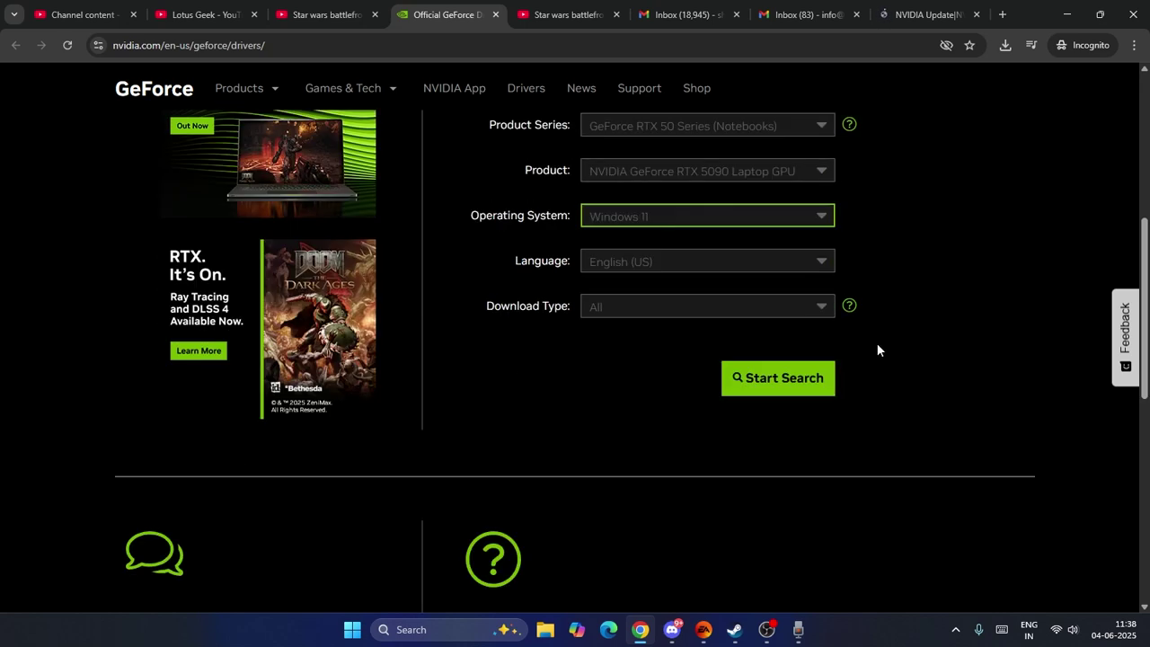
{"action": "left_click", "coordinate": [806, 379]}
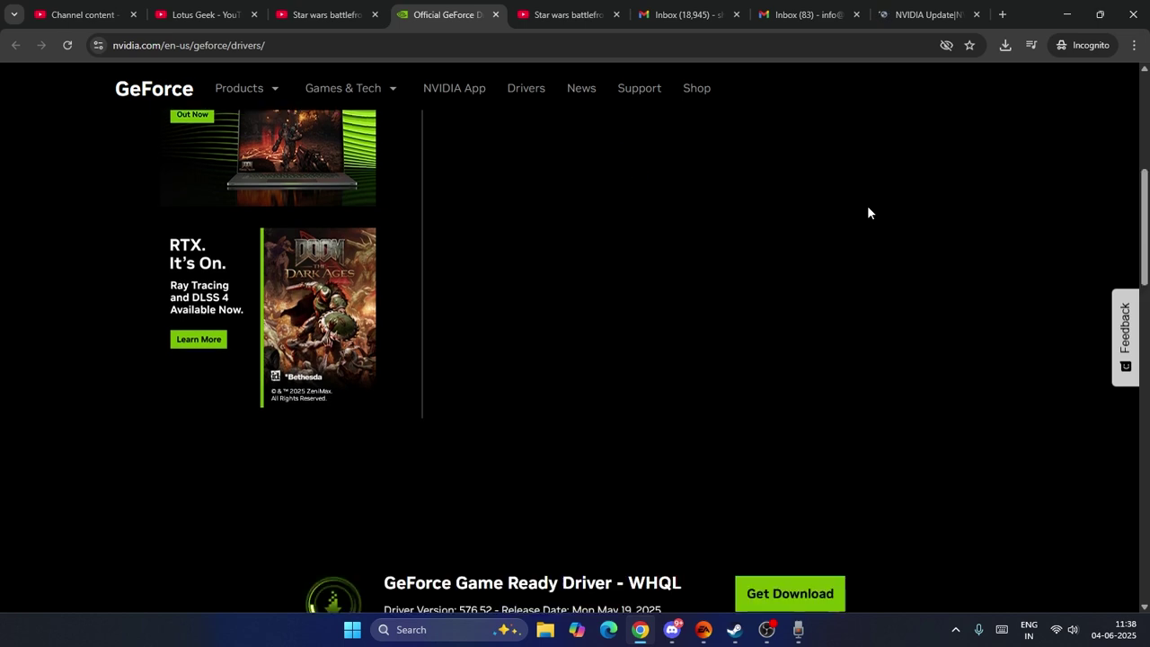
Step: Scroll the driver results and highlight version 576.28
{"action": "scroll", "coordinate": [940, 236], "scroll_direction": "down", "scroll_amount": 1}
{"action": "scroll", "coordinate": [953, 242], "scroll_direction": "down", "scroll_amount": 1}
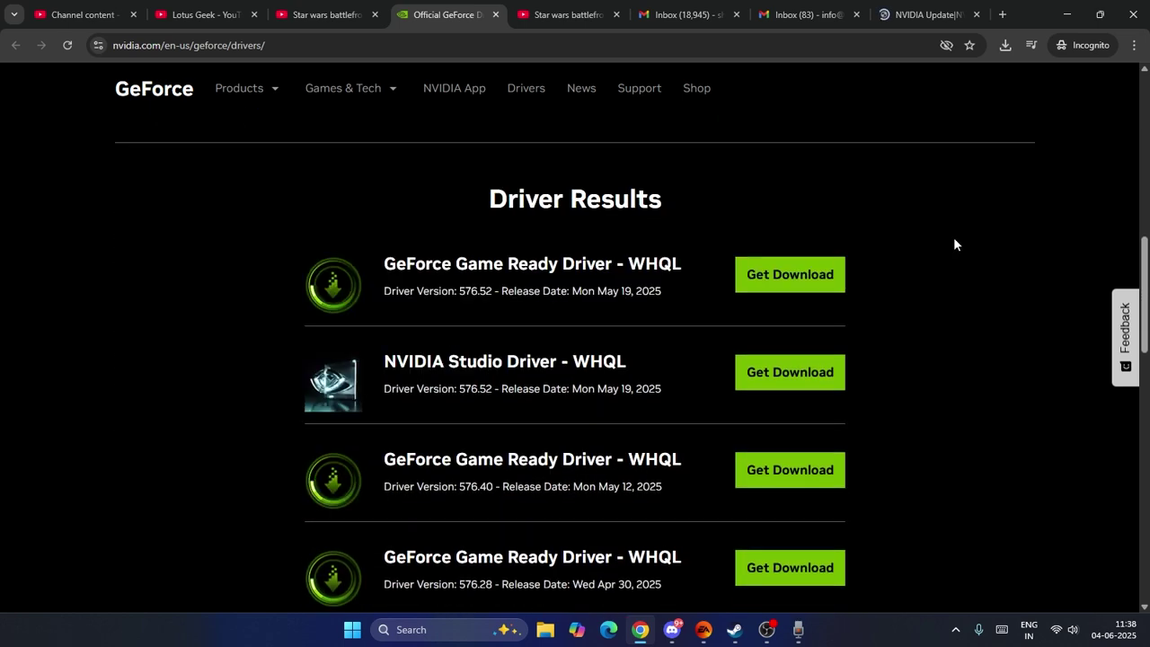
{"action": "scroll", "coordinate": [955, 239], "scroll_direction": "down", "scroll_amount": 2}
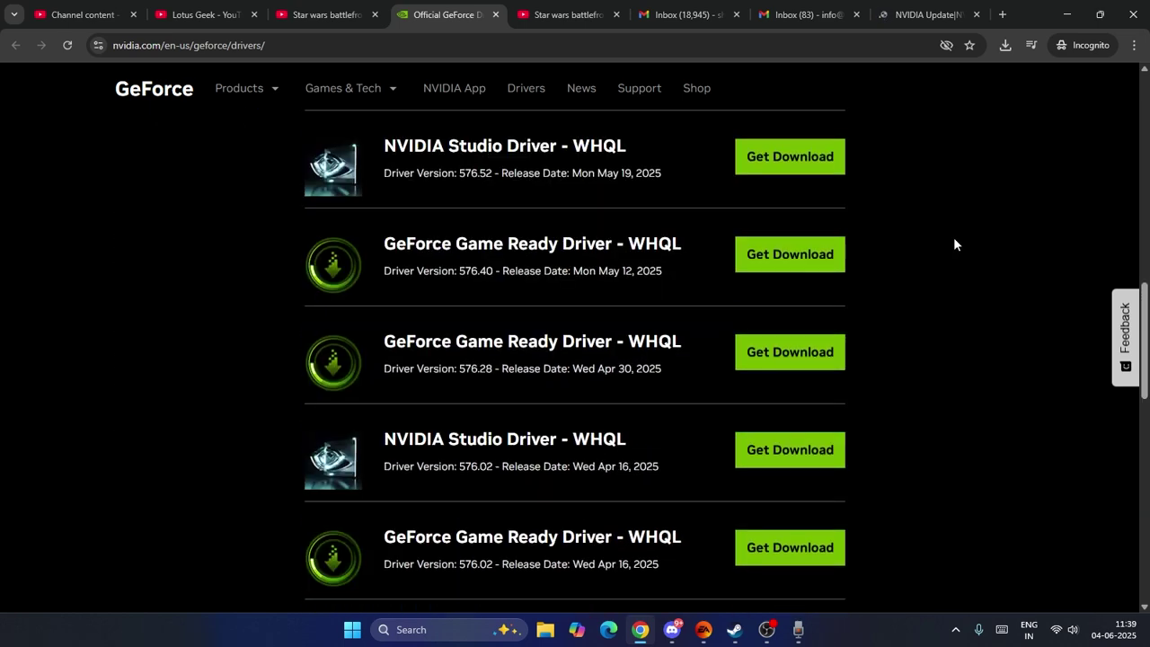
{"action": "left_click_drag", "start_coordinate": [461, 369], "coordinate": [491, 370]}
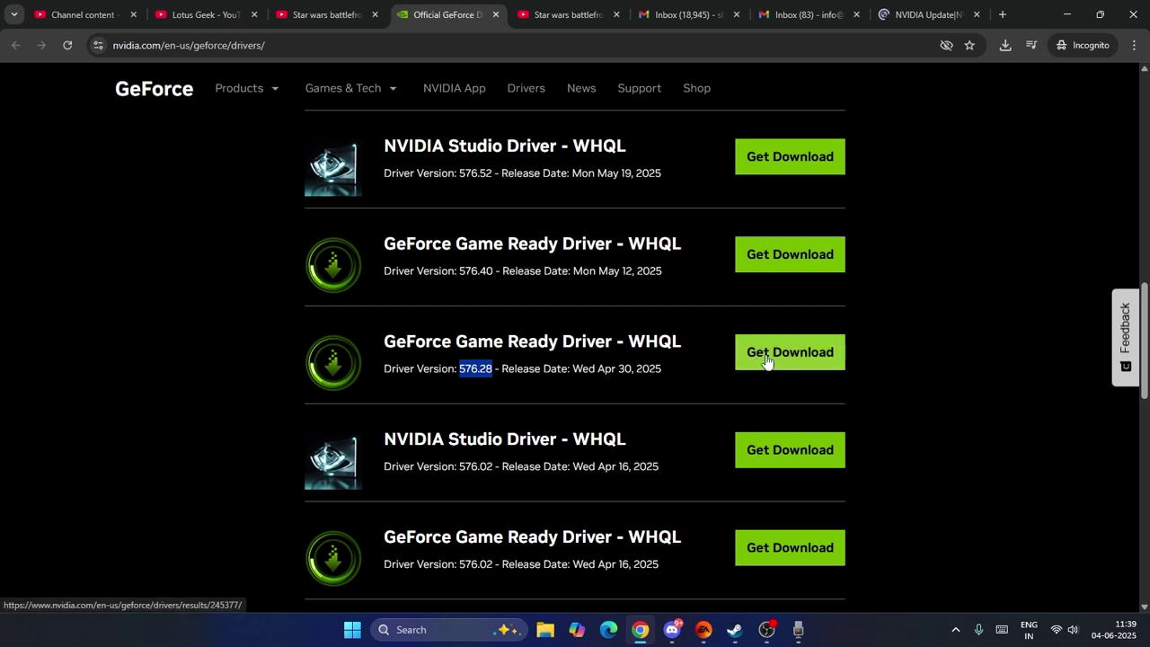
Step: Minimize the browser and open STAR WARS Battlefront II's properties from the Steam library
{"action": "left_click", "coordinate": [1067, 14]}
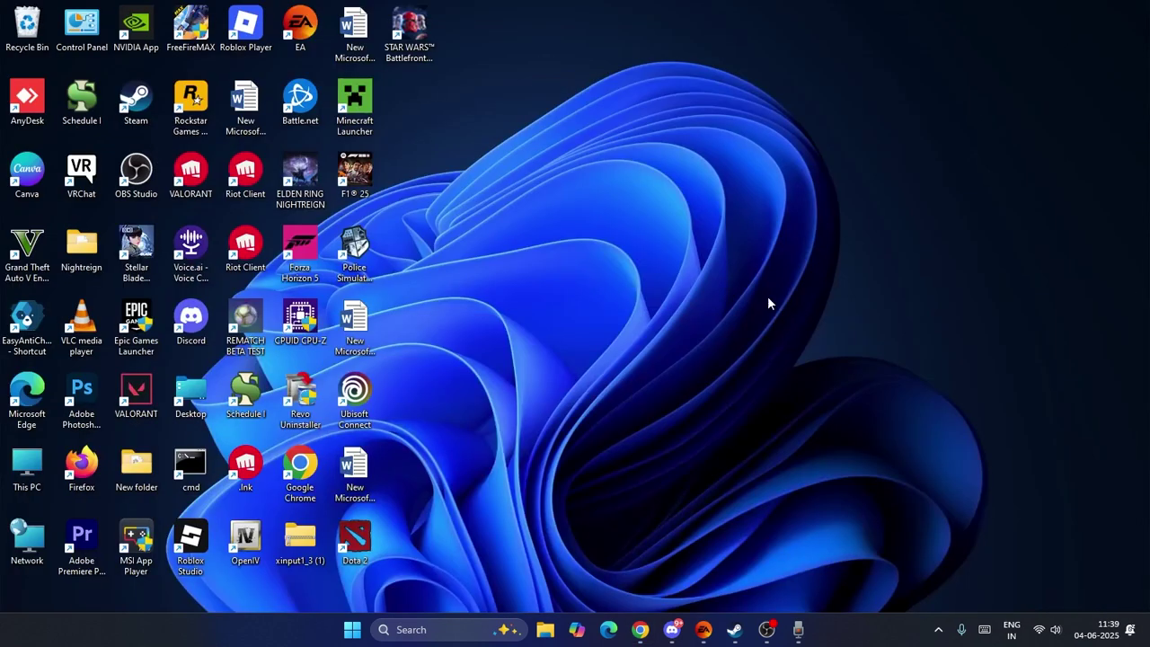
{"action": "left_click", "coordinate": [734, 629]}
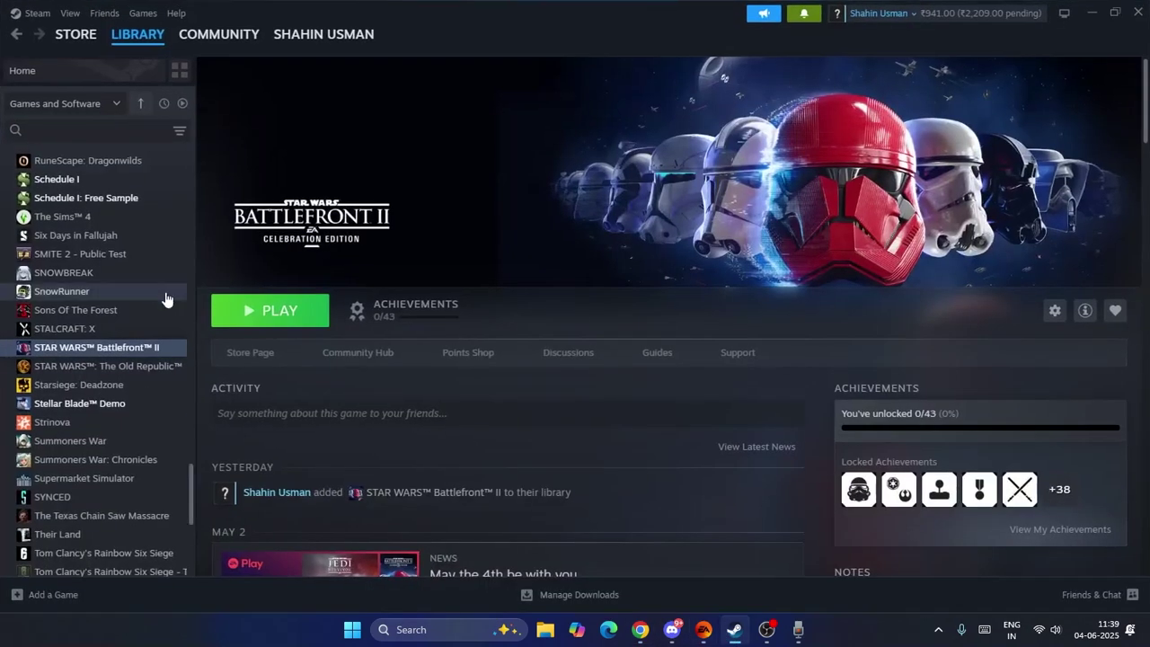
{"action": "right_click", "coordinate": [106, 352]}
{"action": "left_click", "coordinate": [149, 452]}
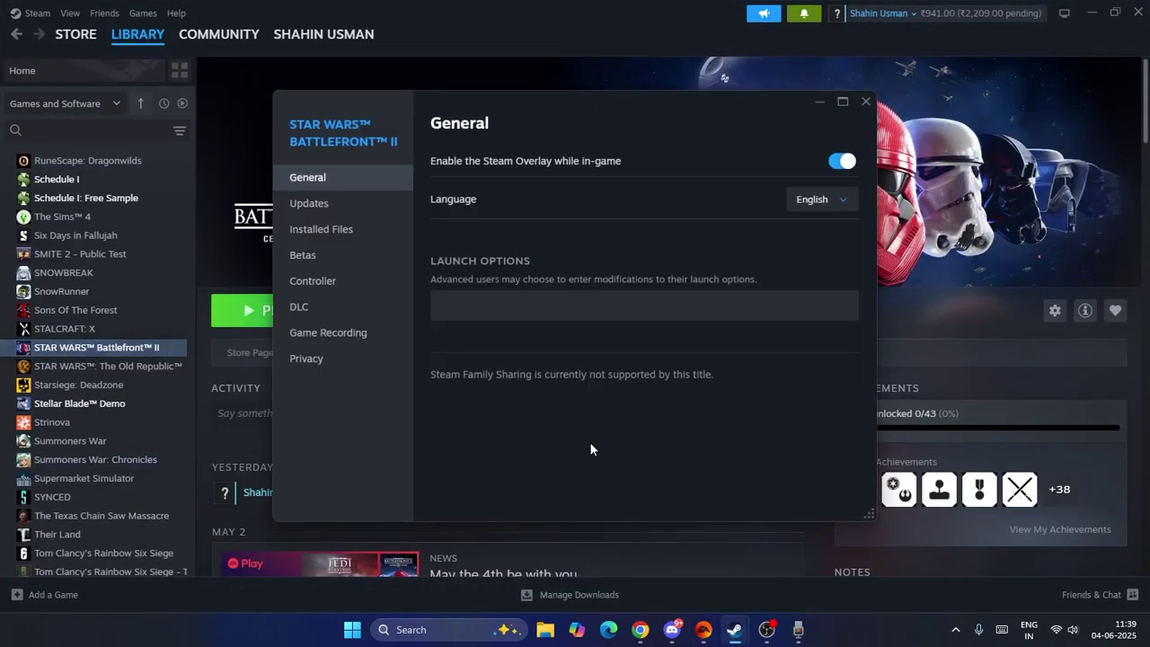
Step: Set the game's launch option to -dx12, close the properties, and minimize Steam
{"action": "left_click", "coordinate": [482, 317]}
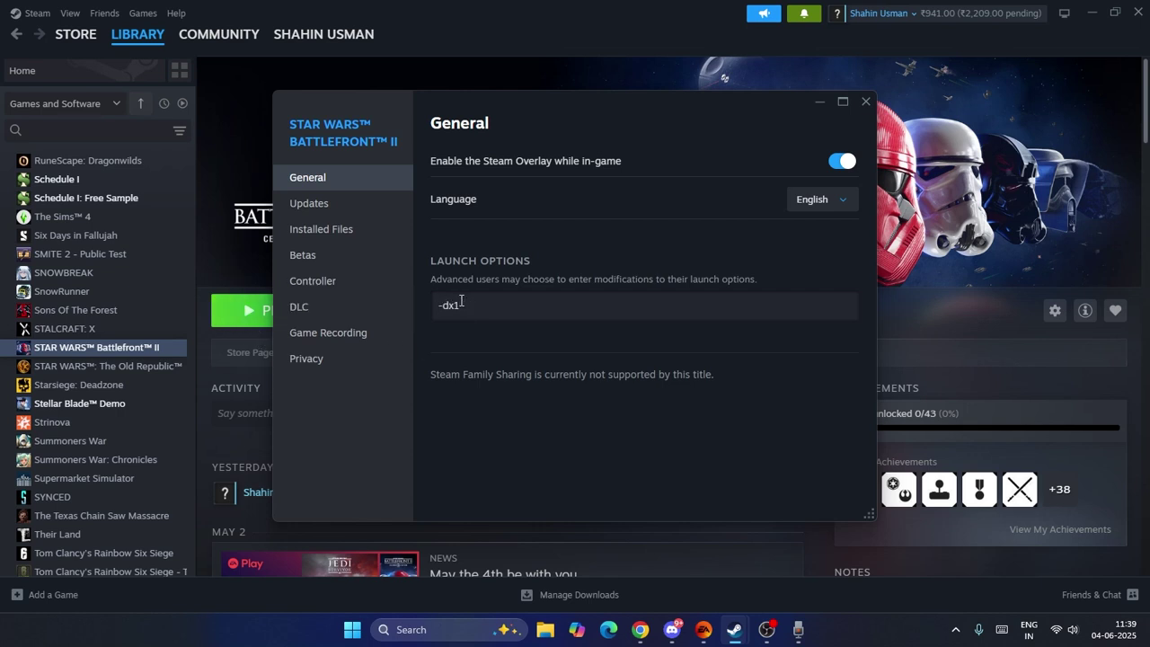
{"action": "left_click_drag", "start_coordinate": [495, 305], "coordinate": [427, 310]}
{"action": "left_click", "coordinate": [865, 102]}
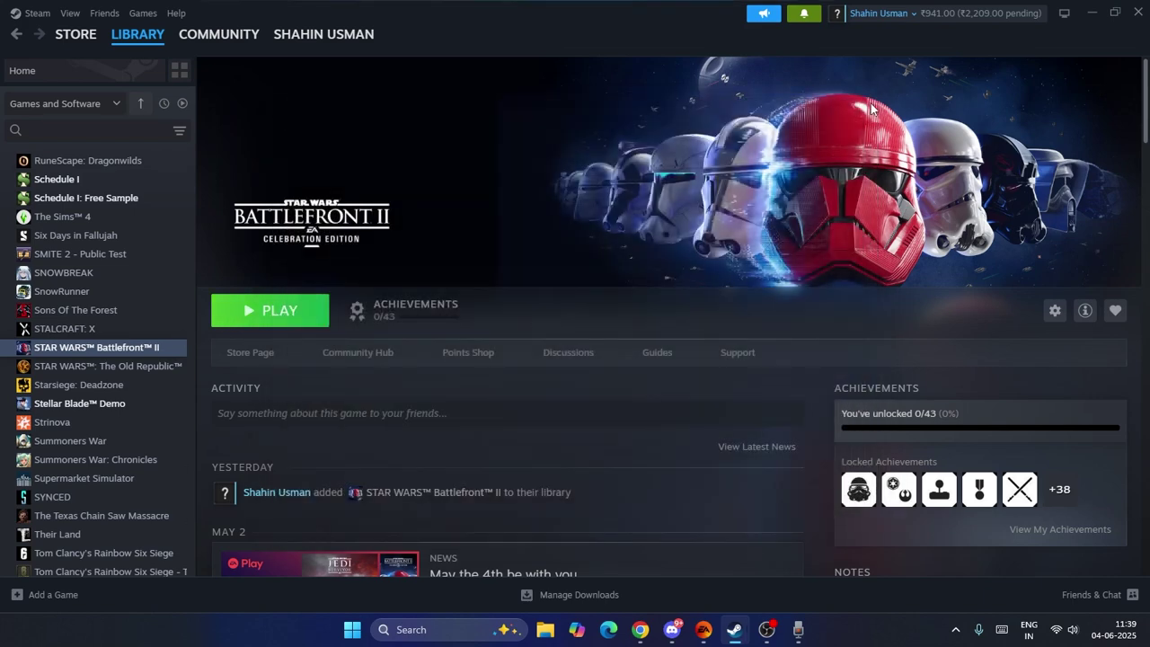
{"action": "left_click", "coordinate": [1092, 13]}
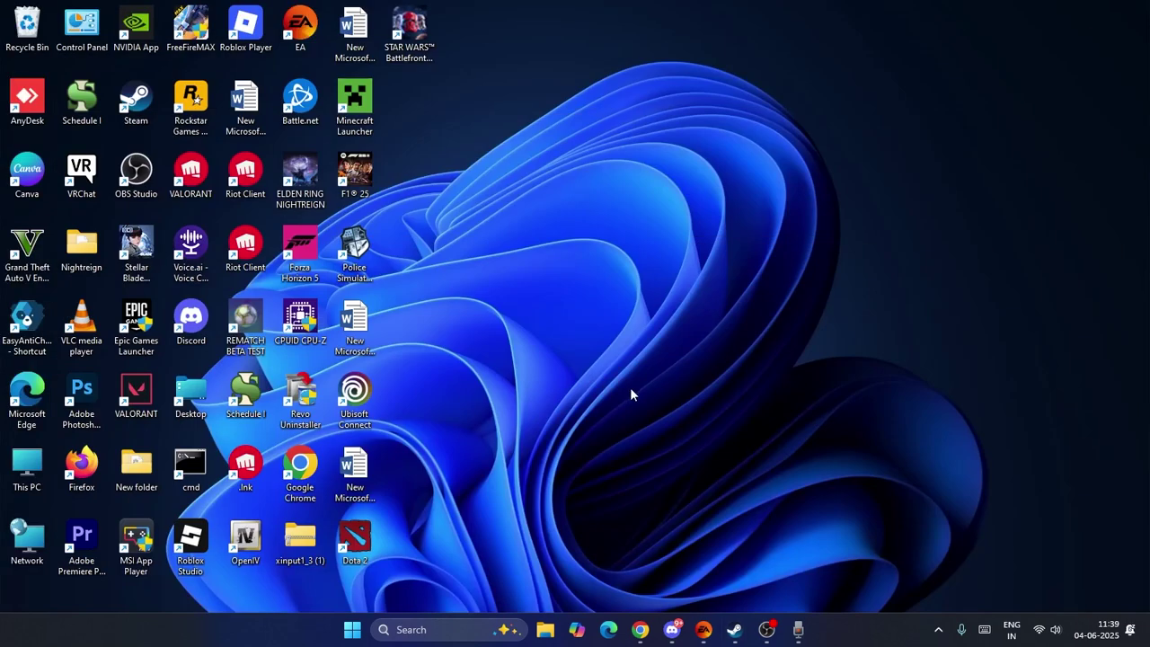